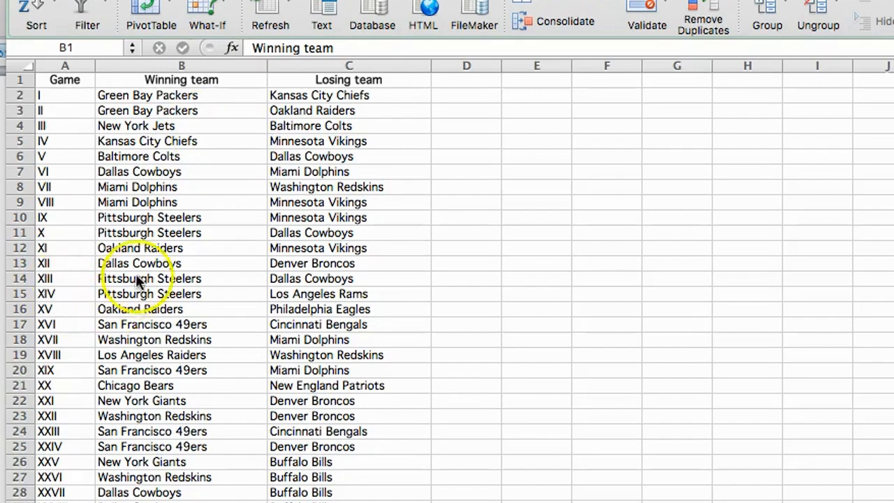
Open an Advanced Filter on the Winning team column, covering cells B1 through B49
{"action": "left_click", "coordinate": [182, 78]}
{"action": "left_click", "coordinate": [182, 82]}
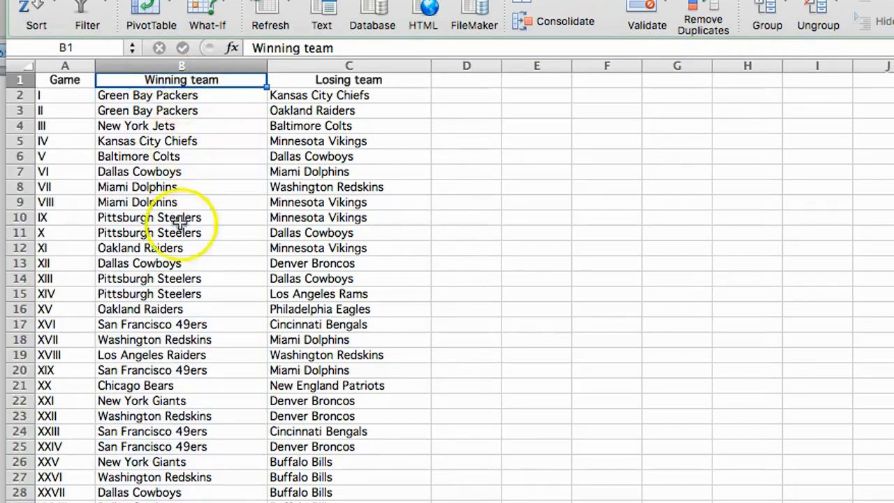
{"action": "scroll", "coordinate": [181, 265], "scroll_direction": "down", "scroll_amount": 2}
{"action": "scroll", "coordinate": [182, 266], "scroll_direction": "down", "scroll_amount": 6}
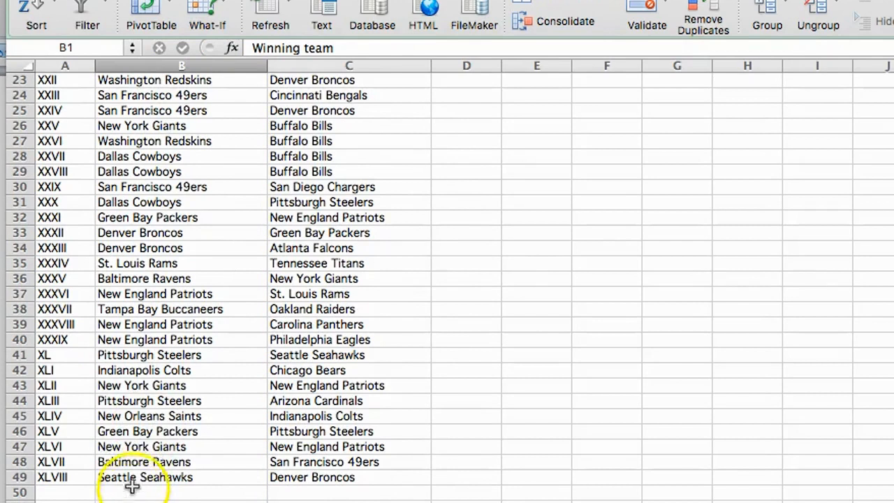
{"action": "left_click", "coordinate": [134, 477], "text": "shift"}
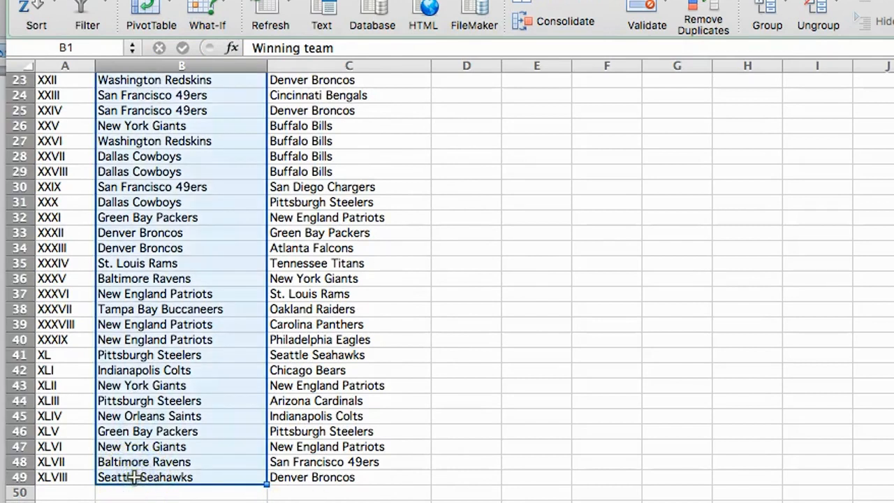
{"action": "scroll", "coordinate": [134, 477], "scroll_direction": "up", "scroll_amount": 8}
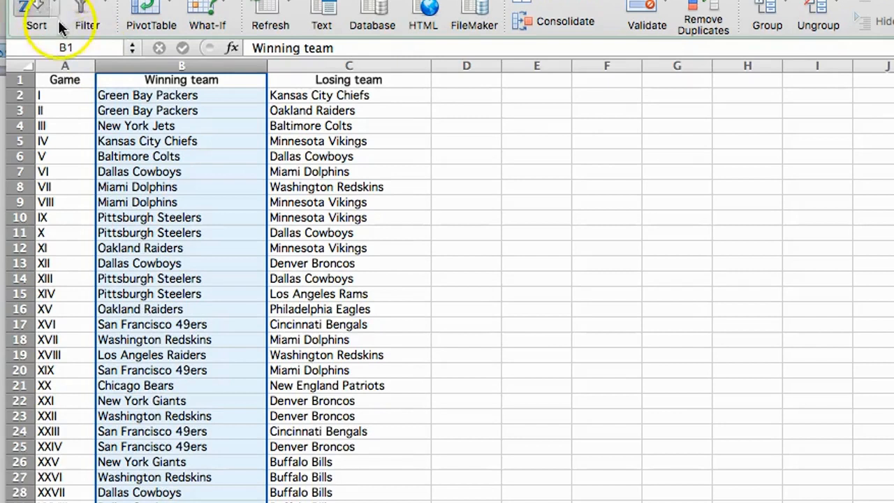
{"action": "left_click", "coordinate": [109, 5]}
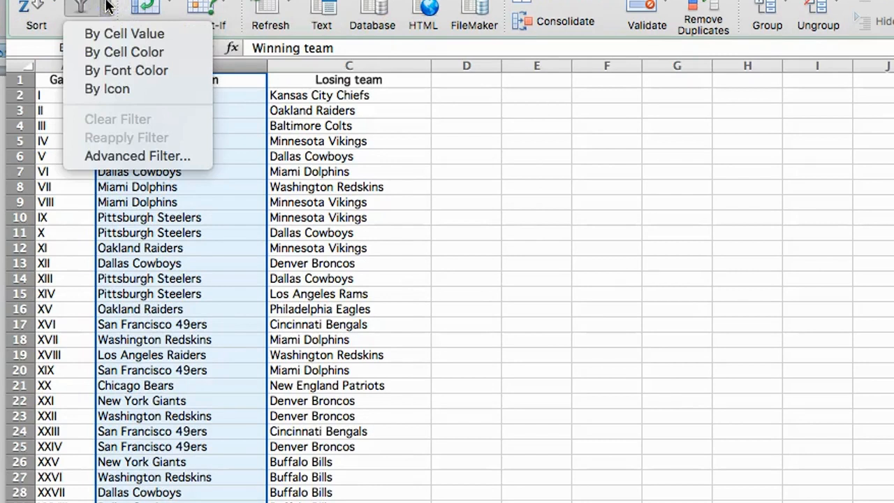
{"action": "left_click", "coordinate": [110, 155]}
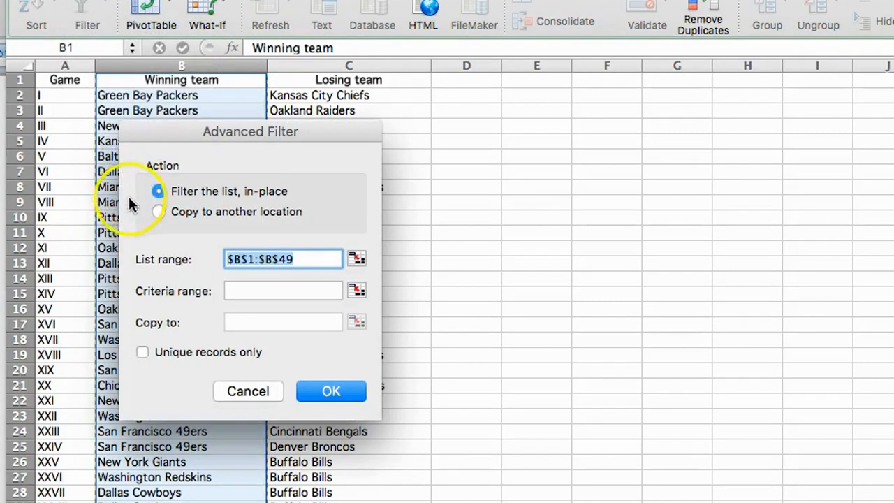
Set the Advanced Filter to copy unique records only to another location, starting at cell F1, and apply it
{"action": "left_click", "coordinate": [161, 213]}
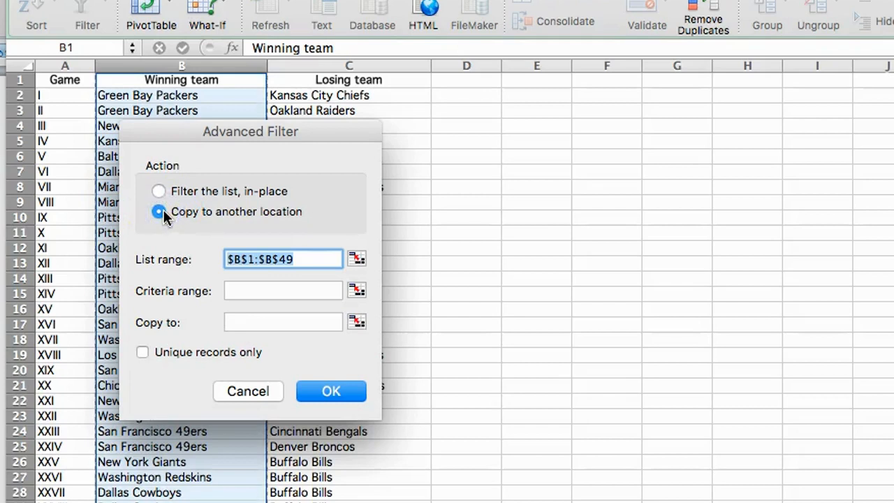
{"action": "left_click", "coordinate": [142, 353]}
{"action": "left_click", "coordinate": [331, 393]}
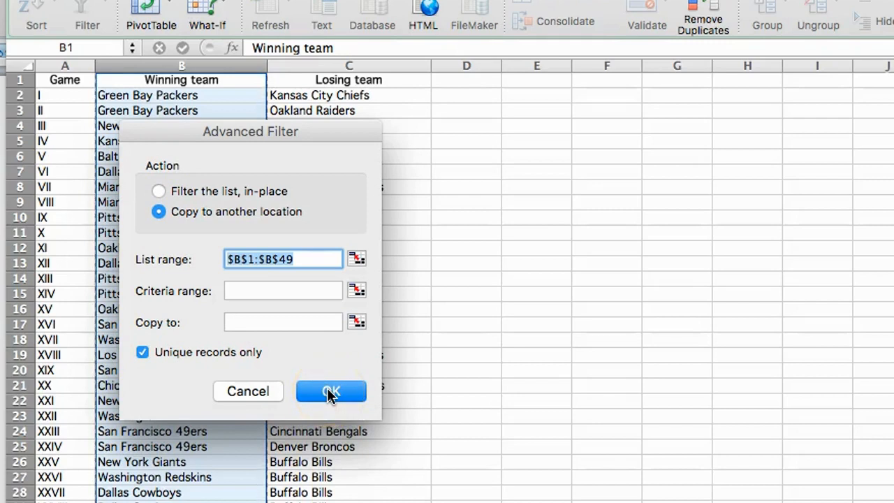
{"action": "left_click", "coordinate": [329, 392]}
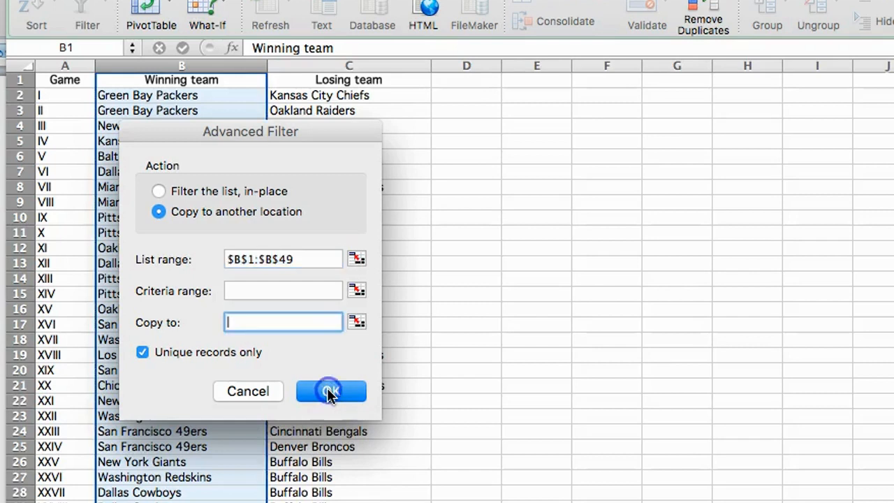
{"action": "left_click", "coordinate": [407, 325]}
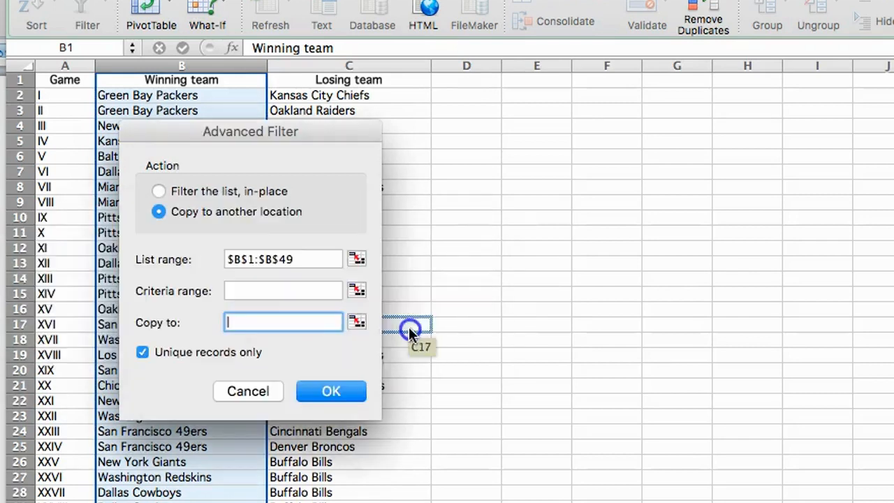
{"action": "left_click", "coordinate": [257, 321]}
{"action": "type", "text": "F1"}
{"action": "left_click", "coordinate": [312, 385]}
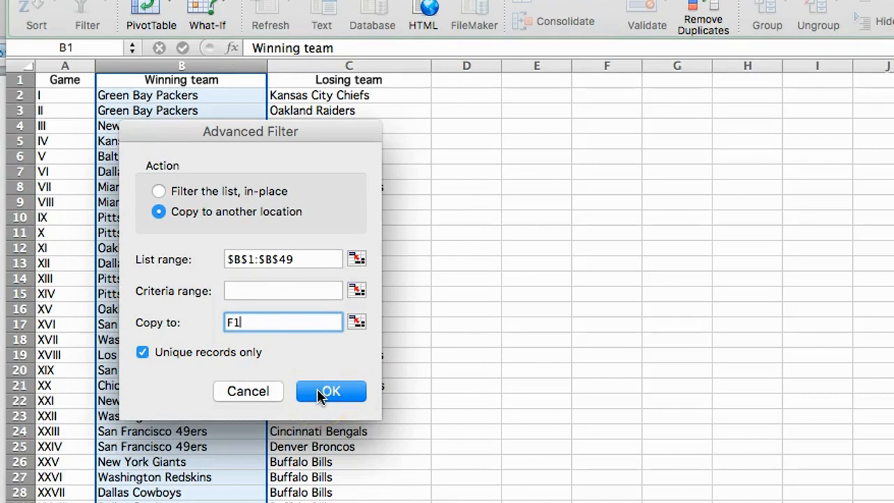
{"action": "left_click", "coordinate": [321, 397]}
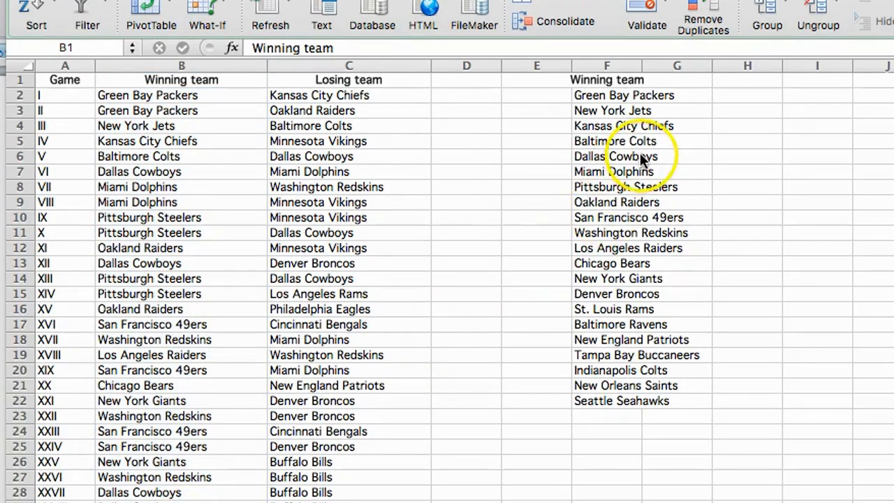
Change the header of the extracted team list in F1 to "Team"
{"action": "left_click", "coordinate": [624, 80]}
{"action": "double_click", "coordinate": [626, 80]}
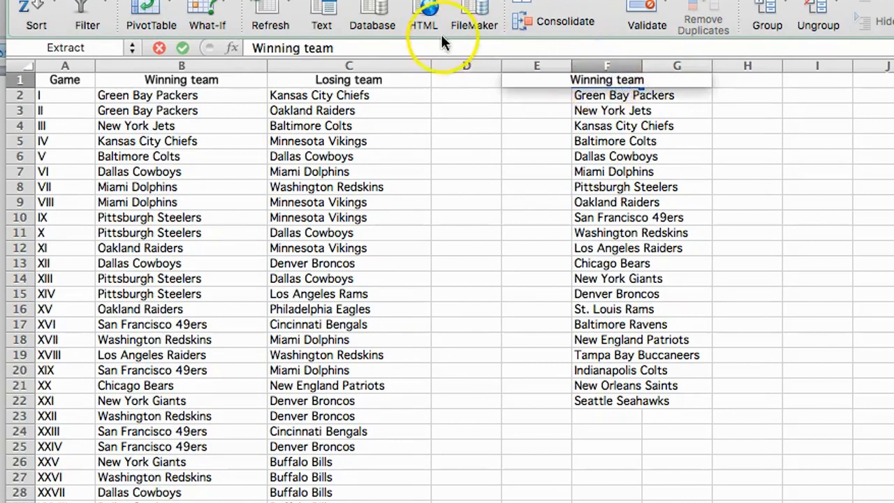
{"action": "double_click", "coordinate": [617, 81]}
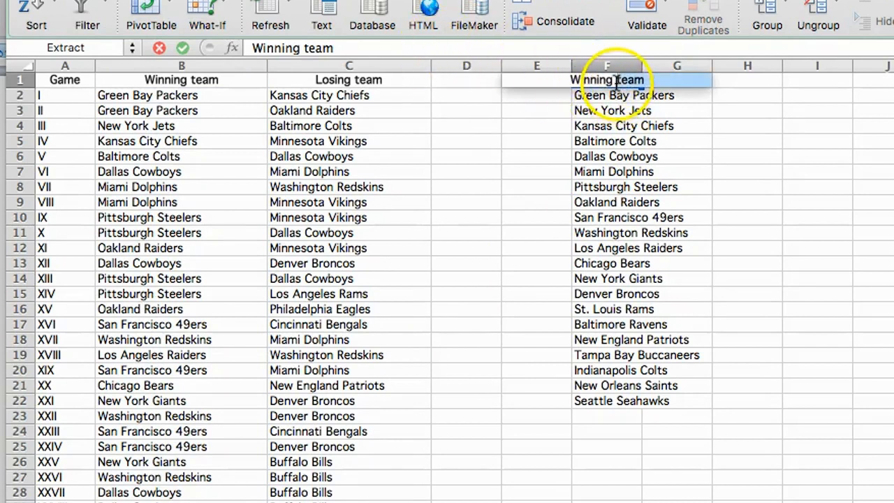
{"action": "key", "text": "BackSpace"}
{"action": "key", "text": "BackSpace"}
{"action": "key", "text": "BackSpace"}
{"action": "key", "text": "BackSpace"}
{"action": "key", "text": "BackSpace"}
{"action": "key", "text": "BackSpace"}
{"action": "key", "text": "BackSpace"}
{"action": "key", "text": "BackSpace"}
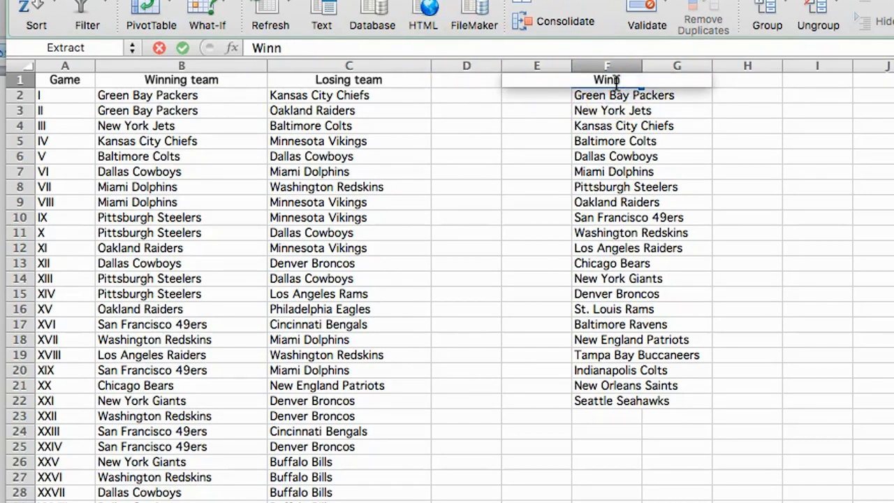
{"action": "key", "text": "BackSpace"}
{"action": "type", "text": "Team"}
{"action": "key", "text": "Return"}
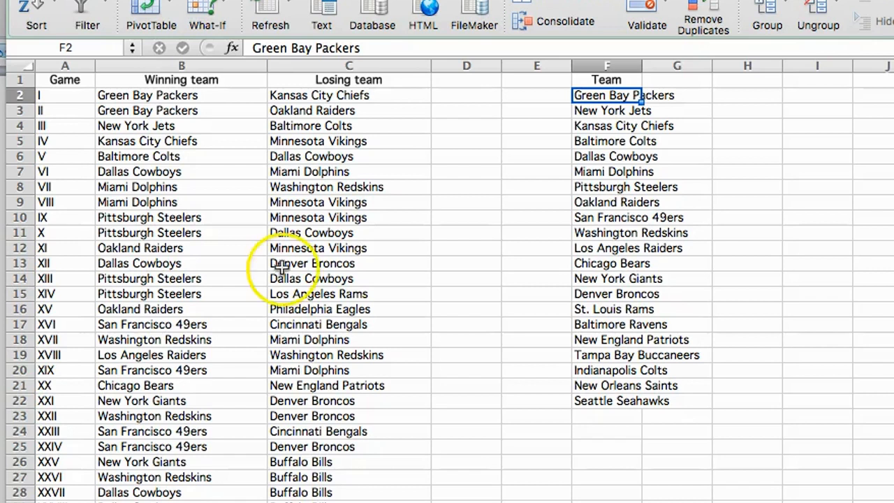
Enter the headers "Titles" in G1, "Appearances" in H1 and "Success Rate" in I1
{"action": "left_click", "coordinate": [693, 81]}
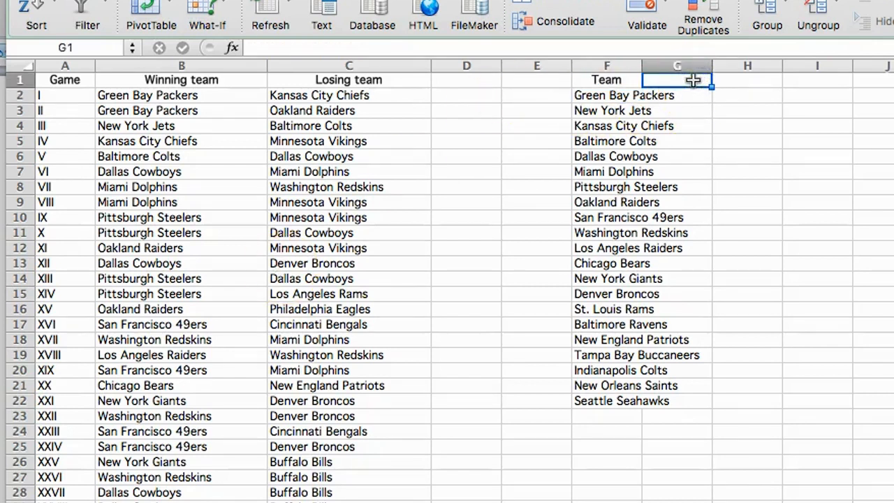
{"action": "type", "text": "Titles"}
{"action": "key", "text": "Tab"}
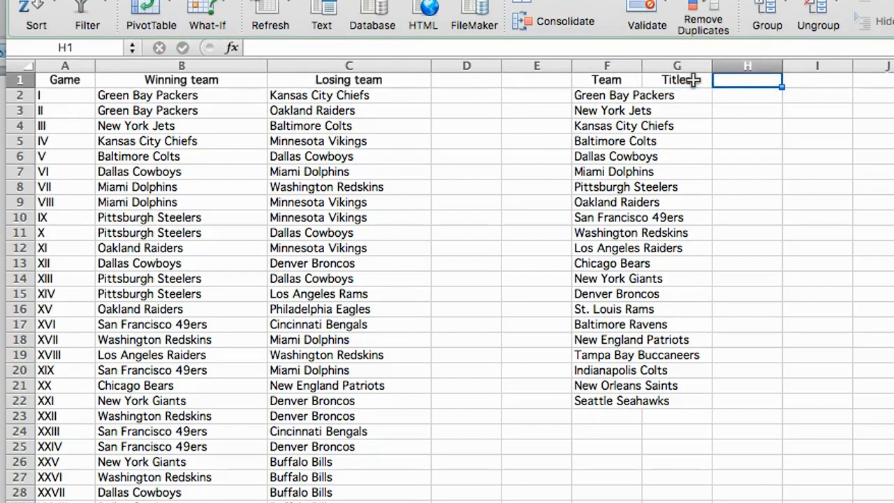
{"action": "type", "text": "Appearances"}
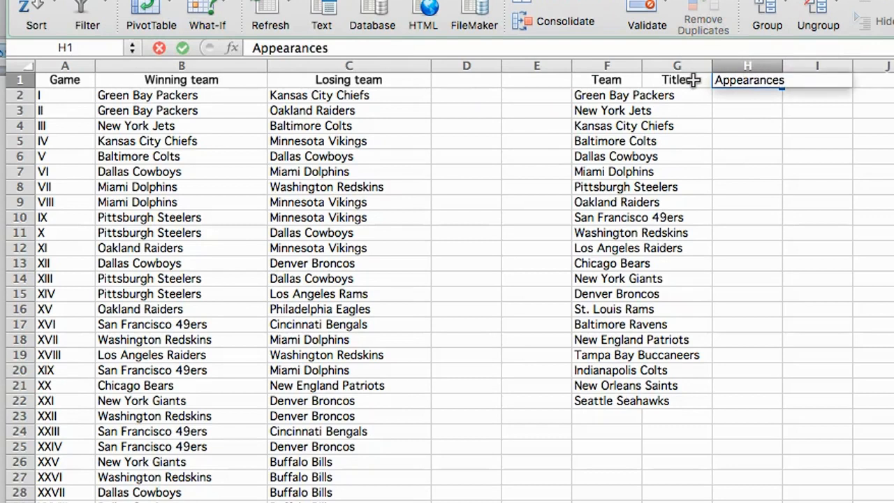
{"action": "key", "text": "Tab"}
{"action": "type", "text": "Suc"}
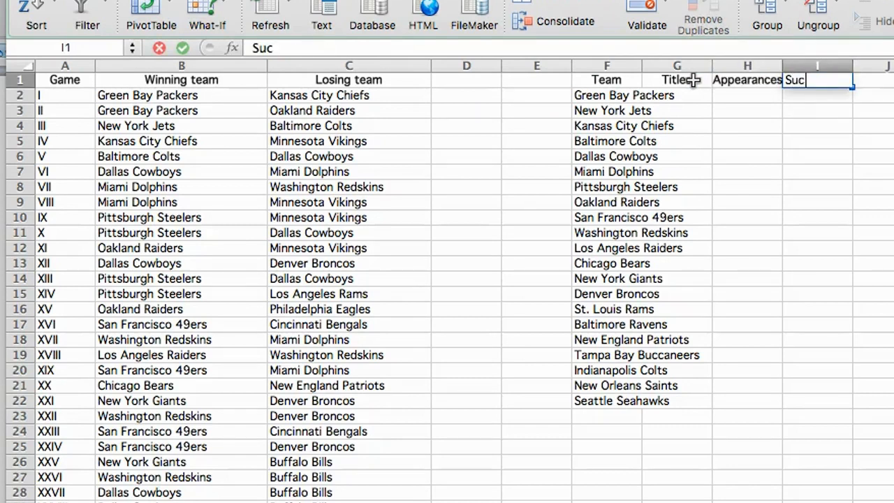
{"action": "type", "text": "cess Rate"}
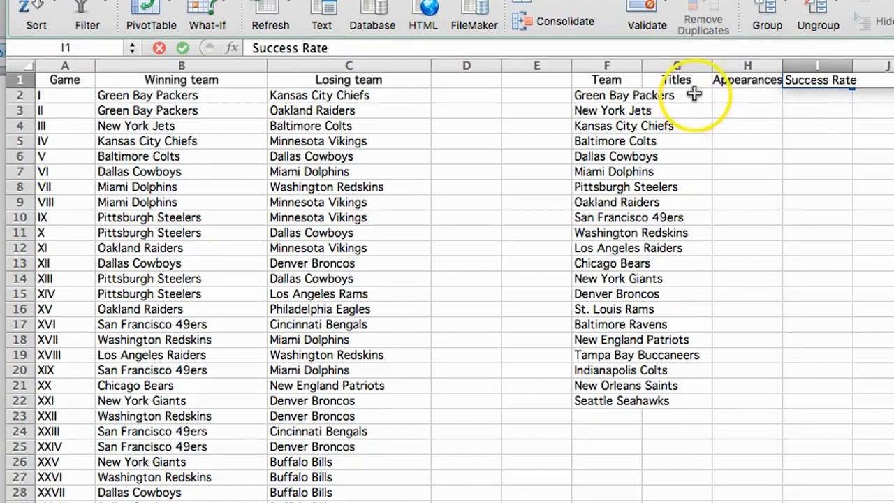
Widen columns F, G and H so the team names and headers fit comfortably
{"action": "left_click", "coordinate": [644, 65]}
{"action": "left_click_drag", "start_coordinate": [641, 65], "coordinate": [707, 66]}
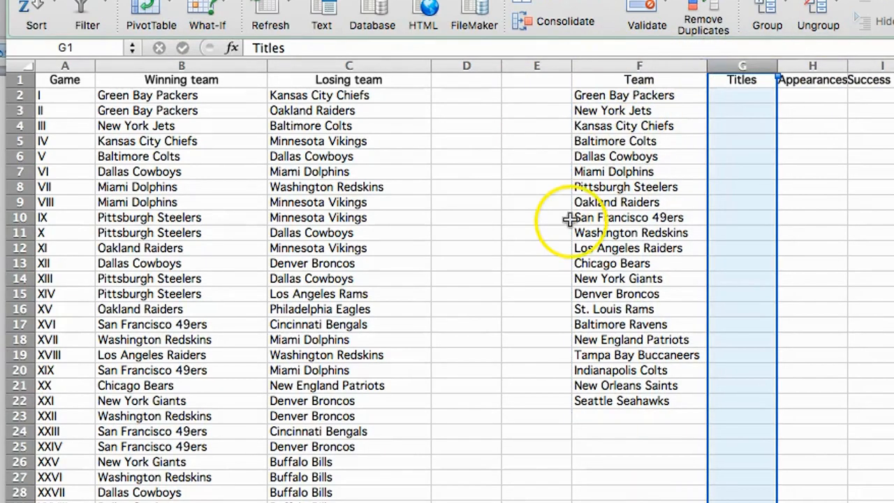
{"action": "scroll", "coordinate": [571, 219], "scroll_direction": "right", "scroll_amount": 5}
{"action": "left_click_drag", "start_coordinate": [381, 64], "coordinate": [423, 65]}
{"action": "left_click_drag", "start_coordinate": [495, 66], "coordinate": [535, 67]}
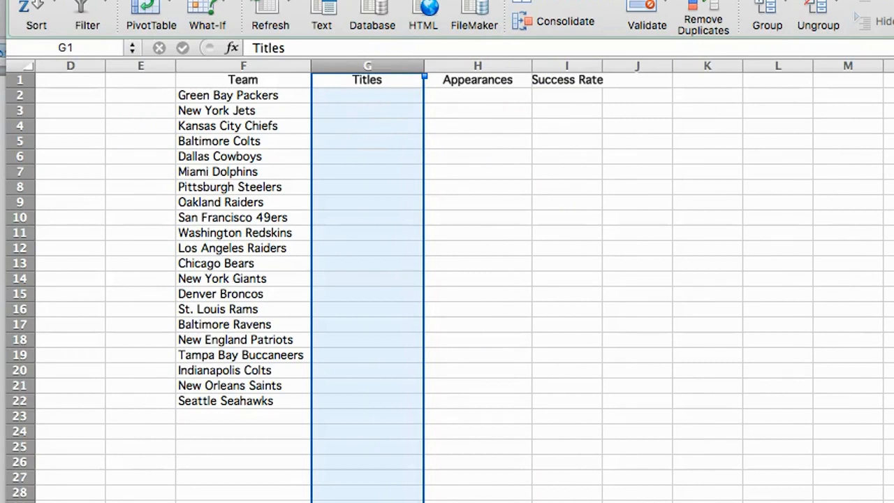
Enter the formula =COUNTIF(B2:B49, F2) in G2 to count the Green Bay Packers' titles
{"action": "left_click", "coordinate": [351, 98]}
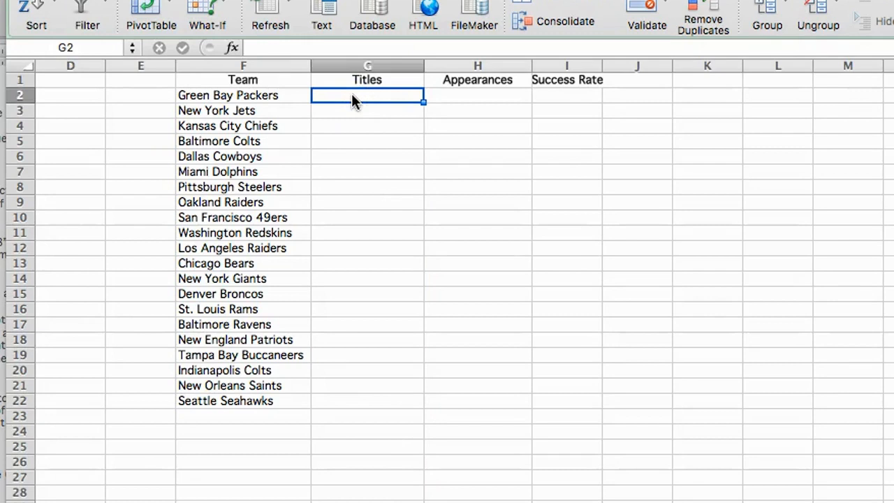
{"action": "type", "text": "="}
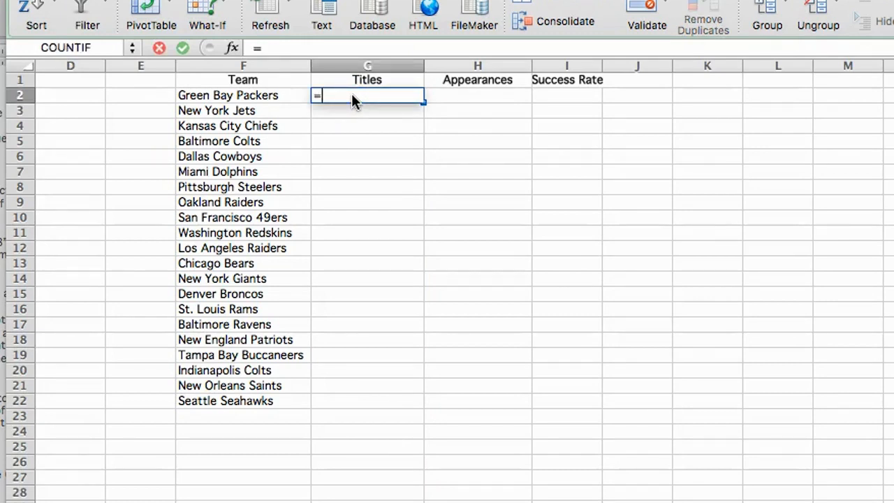
{"action": "type", "text": "COUNTIF"}
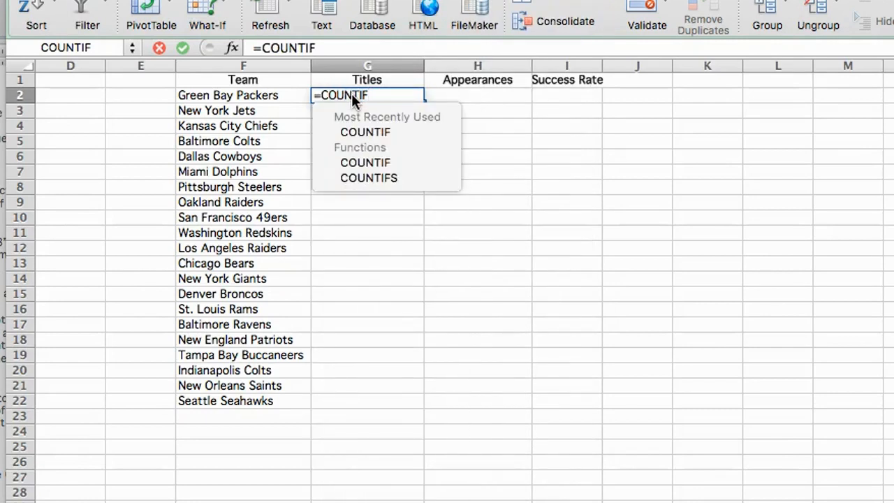
{"action": "type", "text": "(B"}
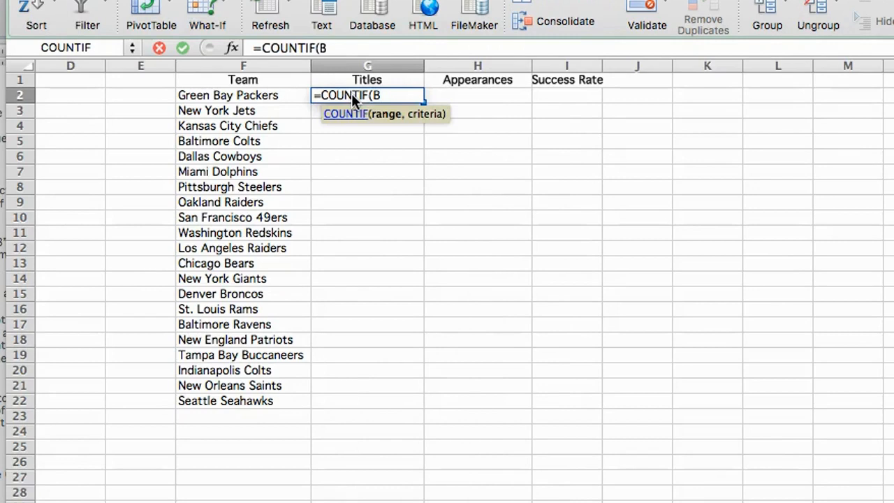
{"action": "type", "text": "2:B49,"}
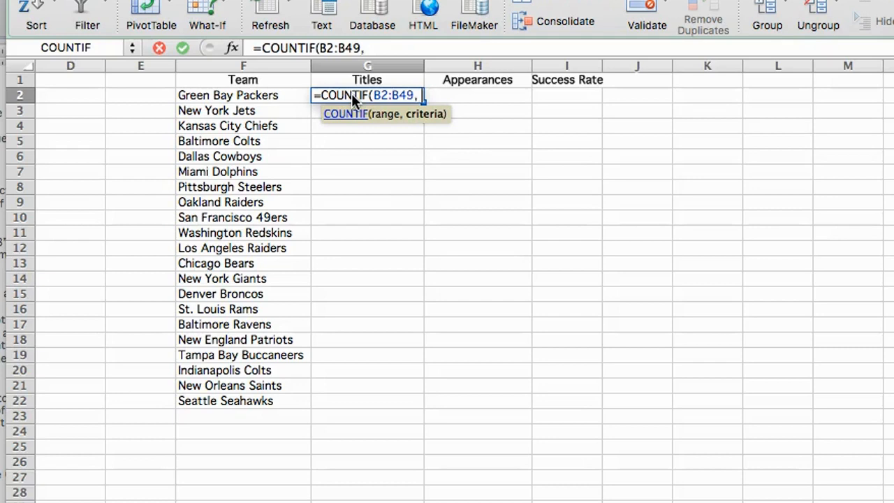
{"action": "type", "text": " F"}
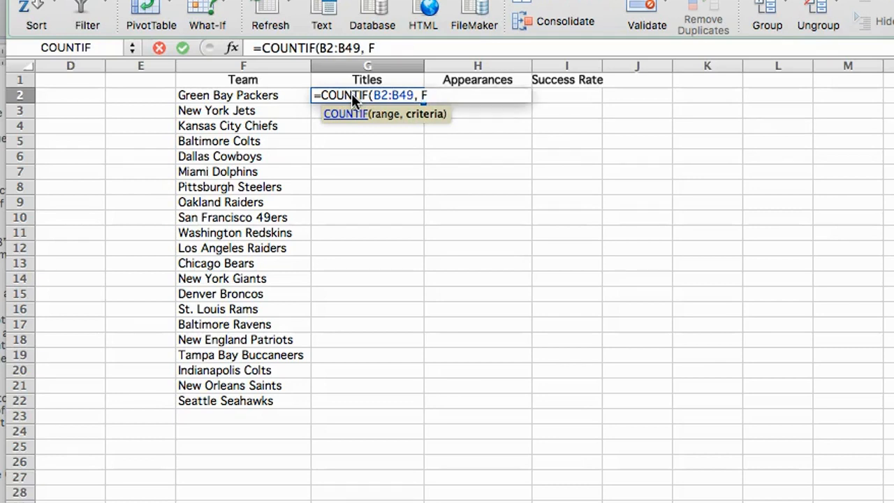
{"action": "type", "text": "2)"}
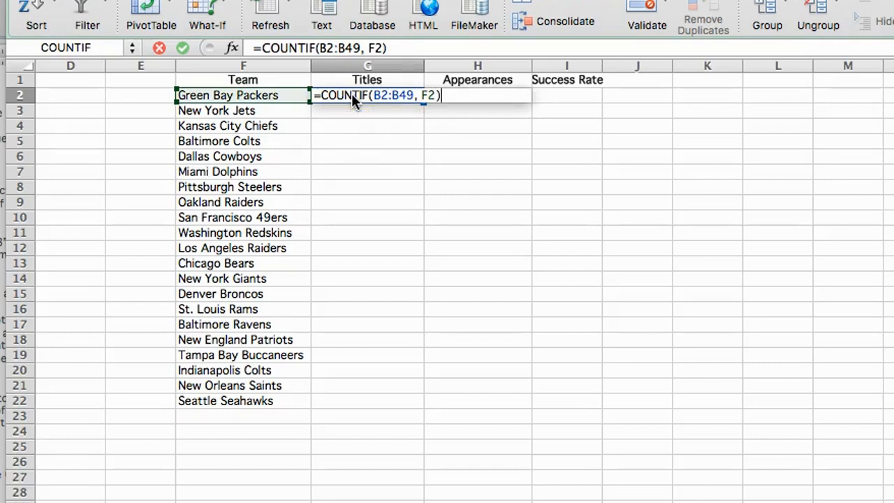
{"action": "key", "text": "Return"}
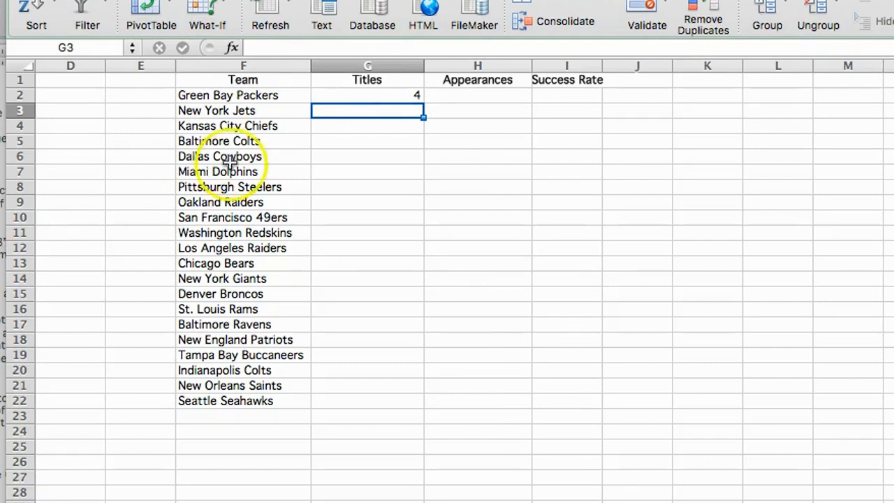
Fill the COUNTIF formula from G2 down the Titles column to G22
{"action": "left_click", "coordinate": [359, 95]}
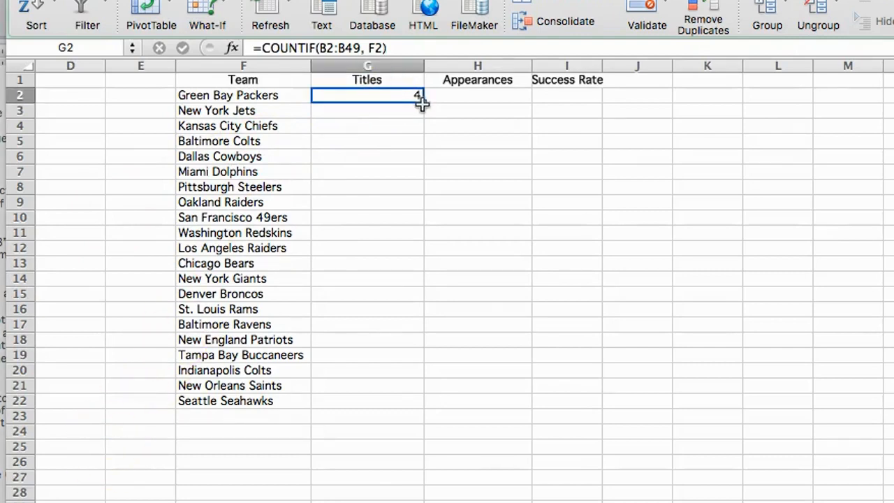
{"action": "left_click_drag", "start_coordinate": [421, 102], "coordinate": [389, 403]}
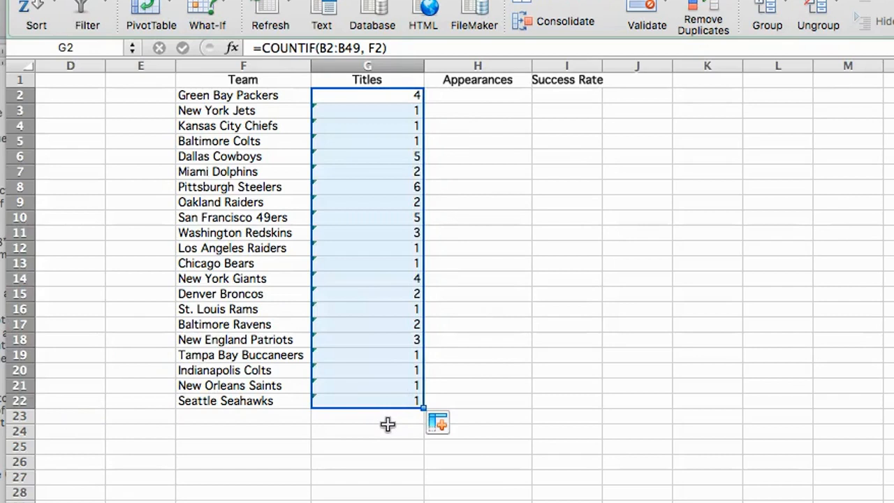
{"action": "left_click", "coordinate": [386, 416]}
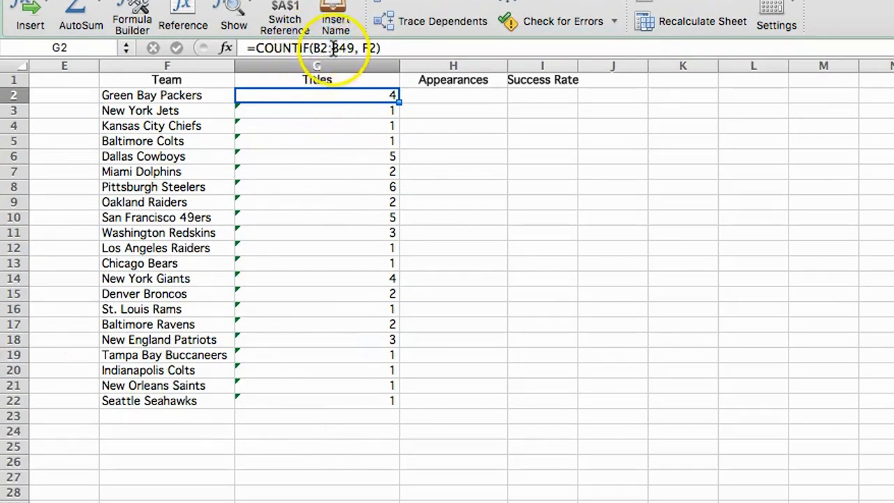
Display the formulas in the cells to examine the ranges used down the Titles column
{"action": "left_click", "coordinate": [244, 7]}
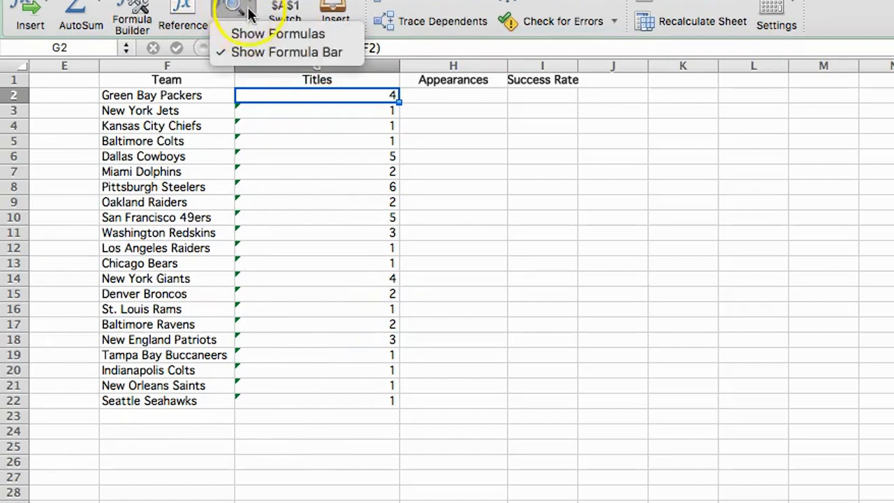
{"action": "left_click", "coordinate": [287, 35]}
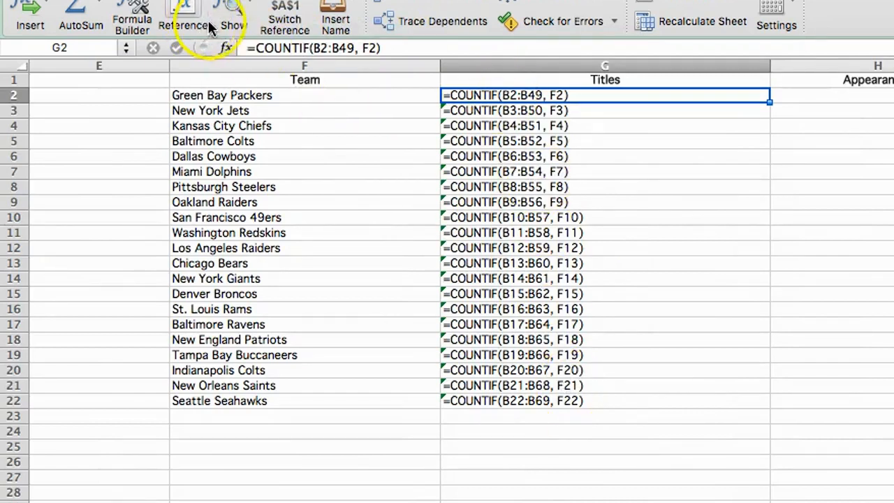
{"action": "left_click", "coordinate": [244, 15]}
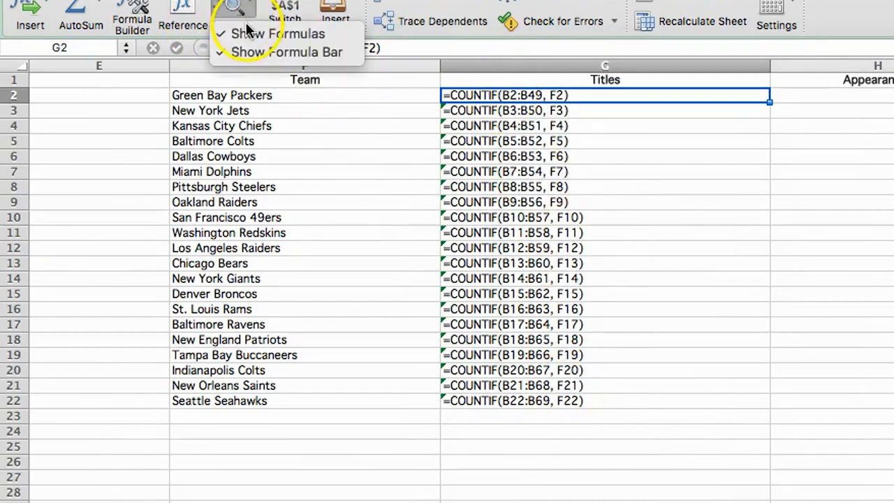
{"action": "left_click", "coordinate": [513, 93]}
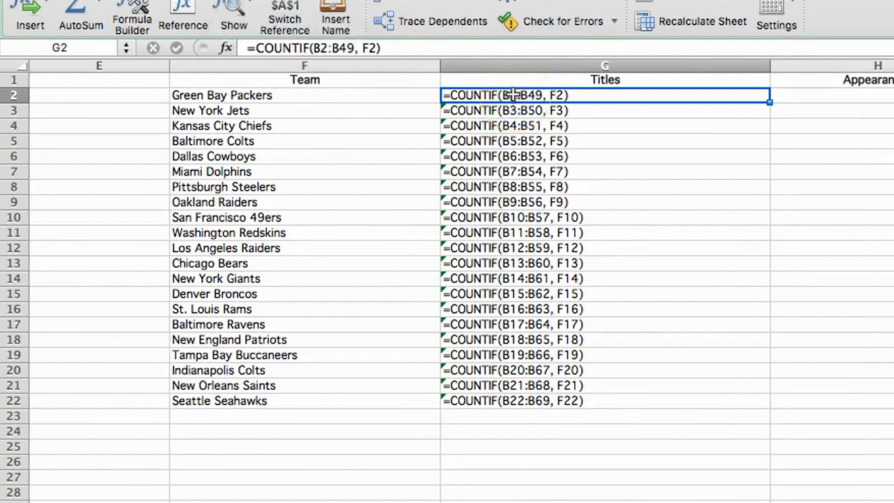
Lock the range rows in the Green Bay Packers' Titles formula so G2 reads =COUNTIF(B$2:B$49, F2)
{"action": "double_click", "coordinate": [513, 95]}
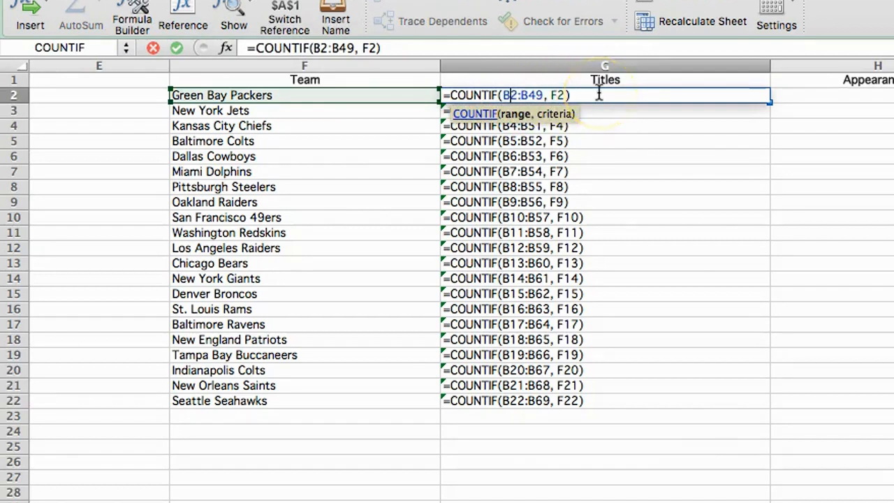
{"action": "type", "text": "$2:B"}
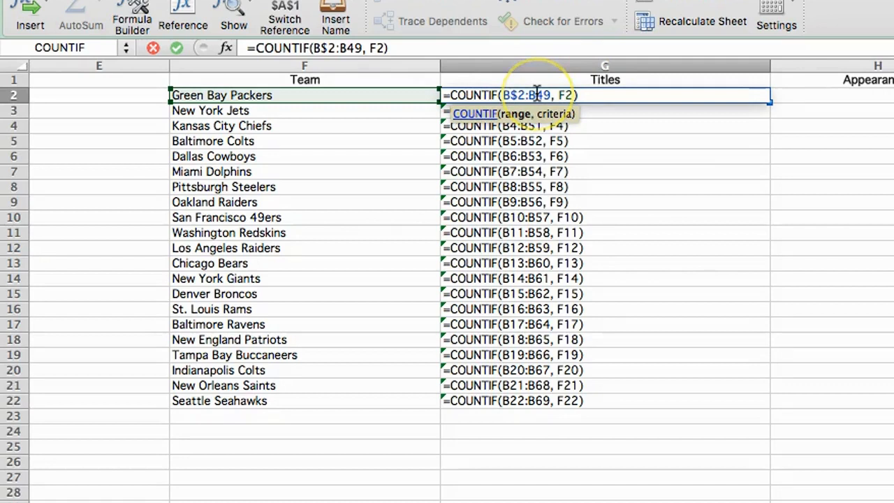
{"action": "type", "text": "$"}
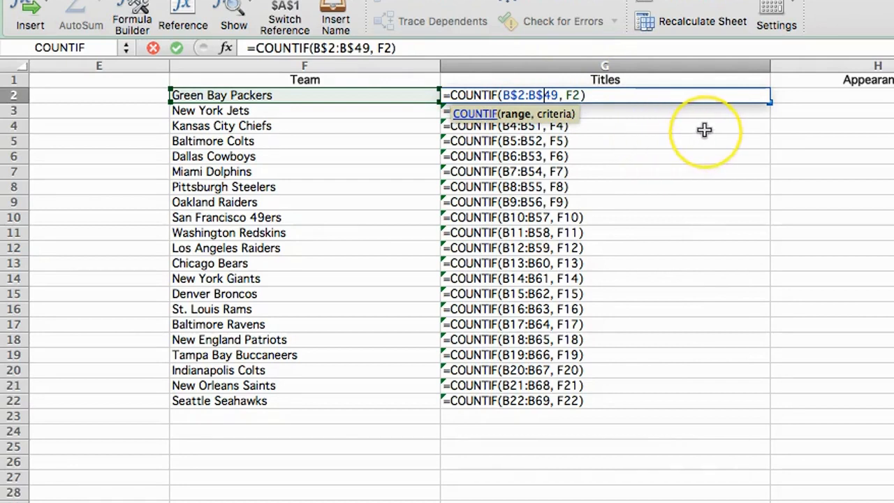
{"action": "key", "text": "Return"}
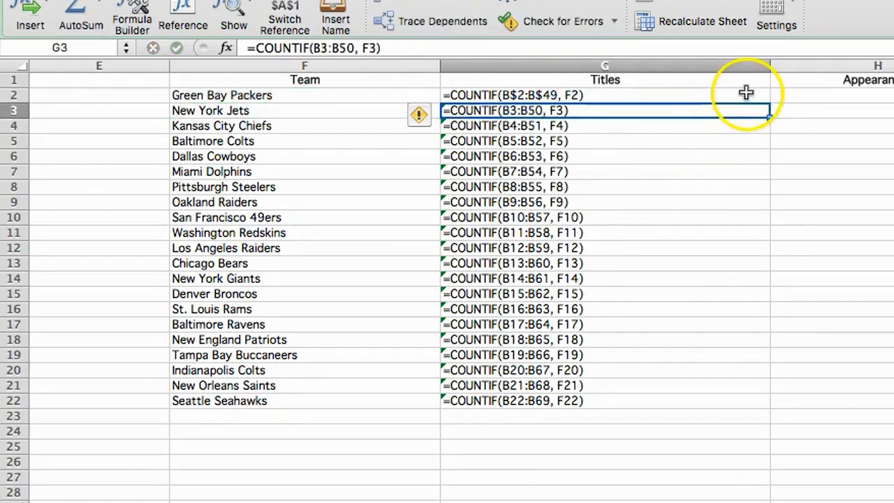
Fill the row-locked COUNTIF formula from G2 down the Titles column to G22
{"action": "double_click", "coordinate": [745, 93]}
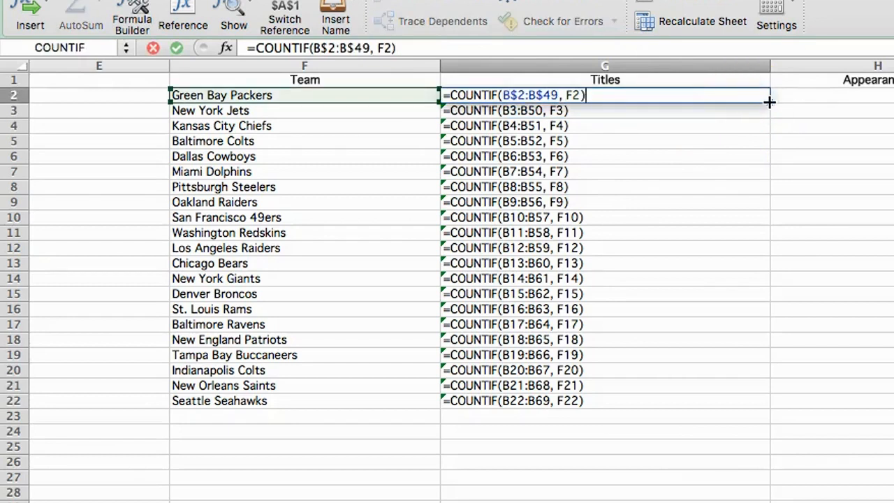
{"action": "left_click_drag", "start_coordinate": [769, 101], "coordinate": [738, 408]}
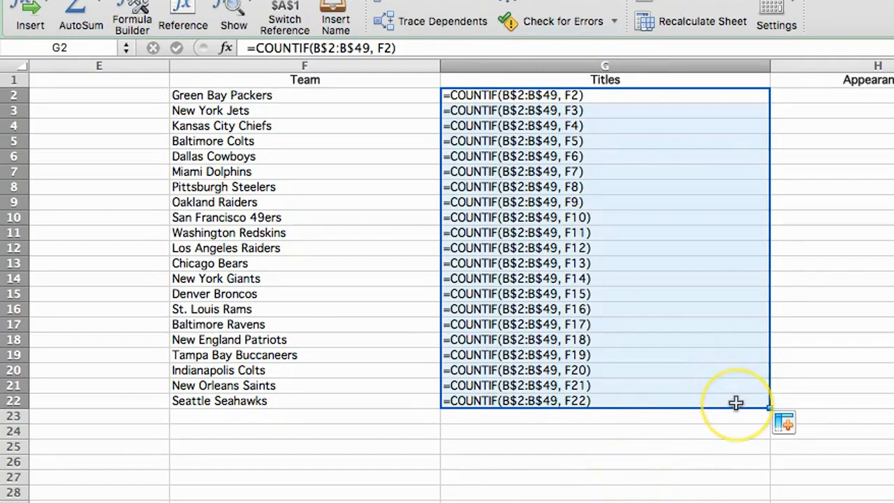
{"action": "key", "text": "Return"}
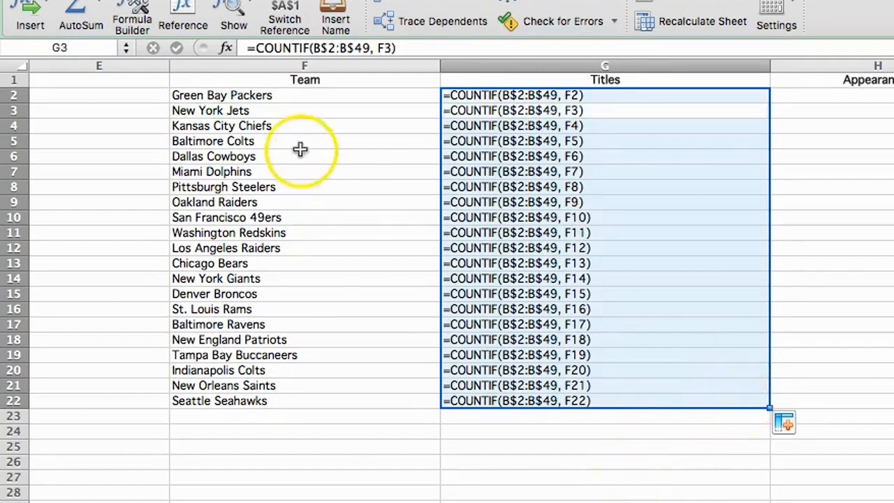
Turn off the formula display so the cells show their calculated results
{"action": "left_click", "coordinate": [235, 15]}
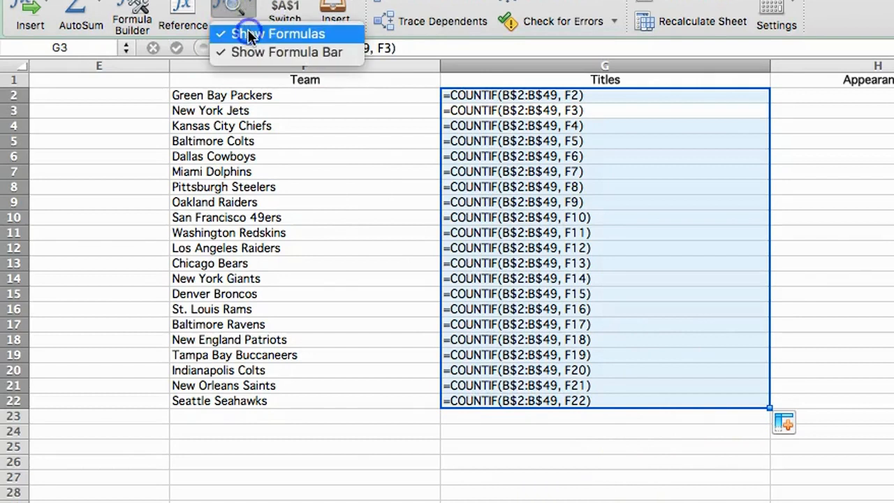
{"action": "left_click", "coordinate": [241, 32]}
{"action": "left_click", "coordinate": [449, 401]}
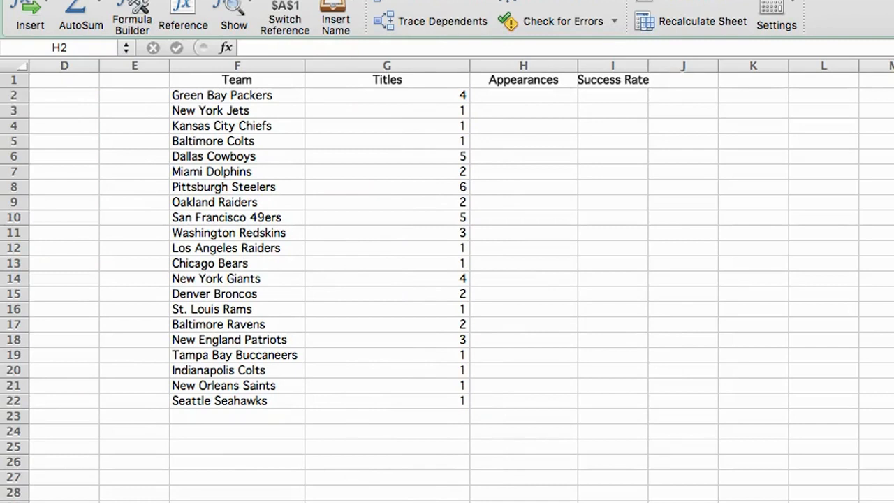
Enter the formula =COUNTIF(B$2:C$48, F2) in H2 to count the Green Bay Packers' appearances
{"action": "left_click", "coordinate": [512, 99]}
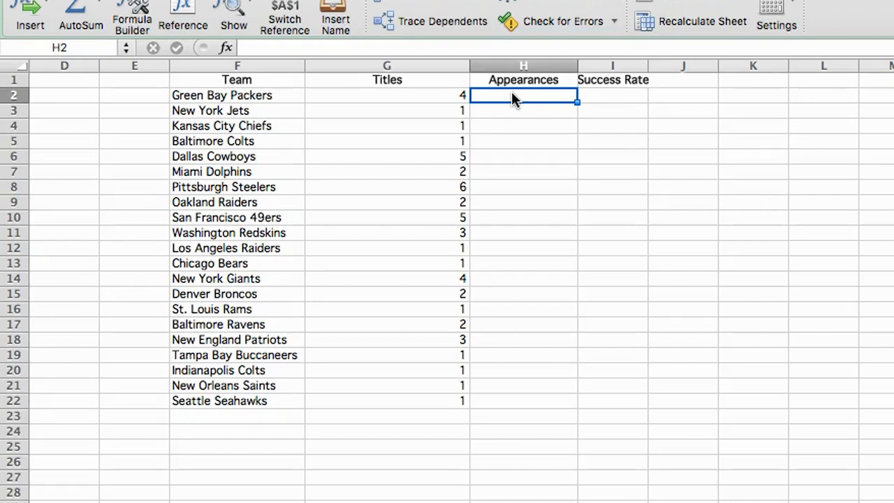
{"action": "left_click", "coordinate": [49, 7]}
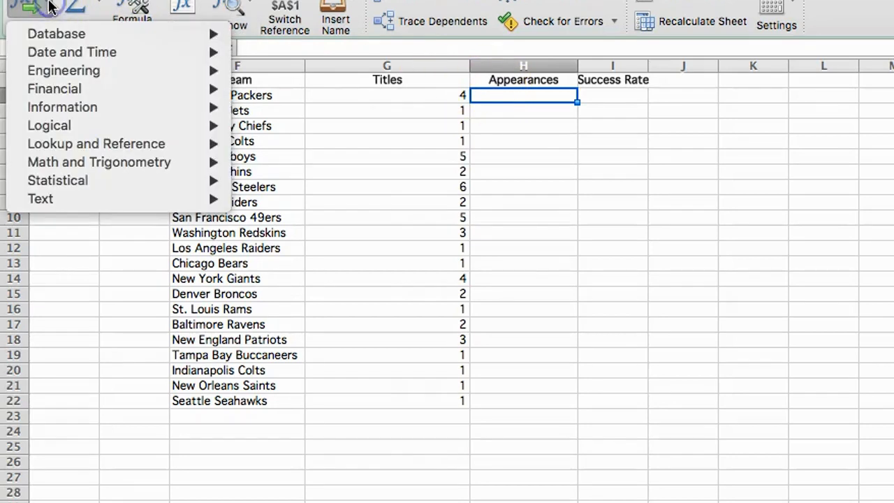
{"action": "mouse_move", "coordinate": [115, 182]}
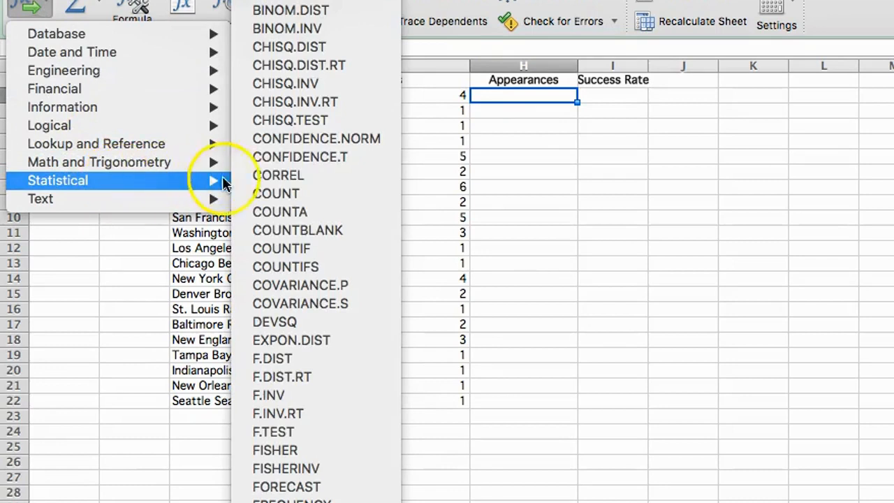
{"action": "left_click", "coordinate": [326, 248]}
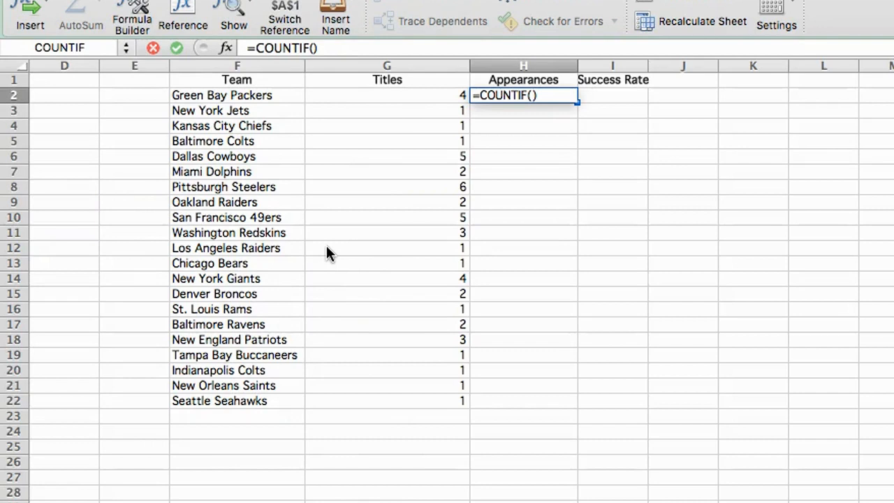
{"action": "type", "text": "b"}
{"action": "left_click", "coordinate": [326, 250]}
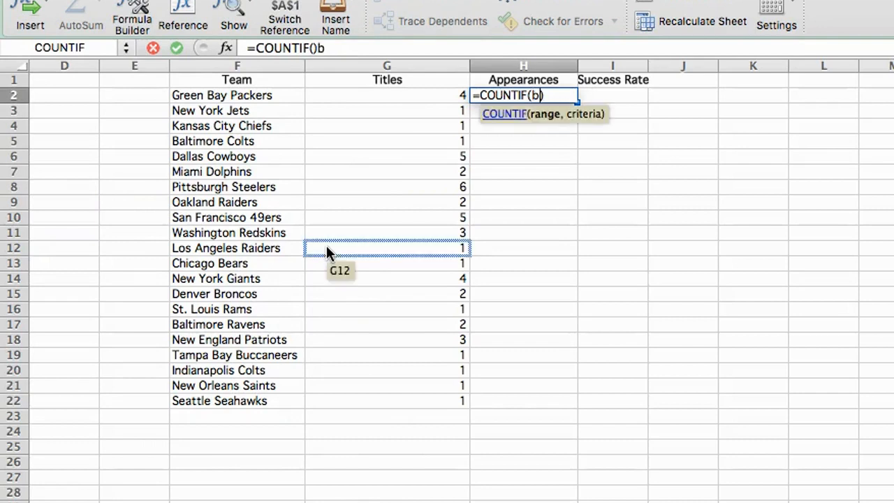
{"action": "type", "text": "$2"}
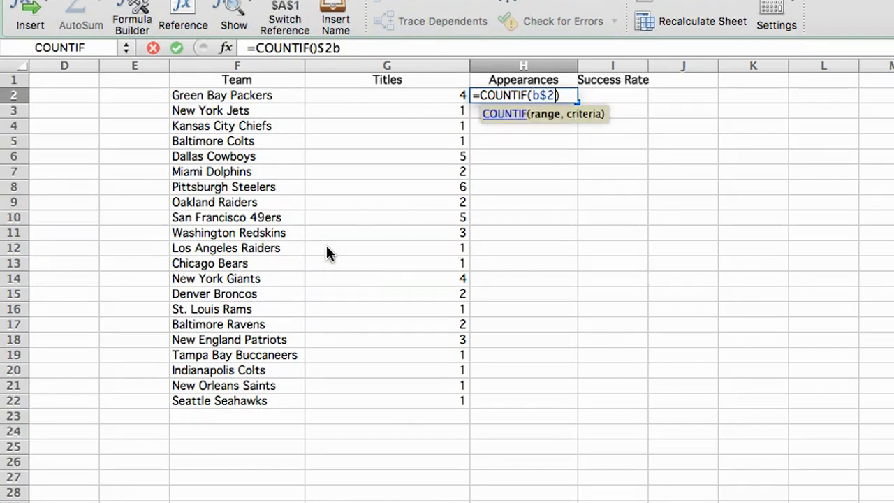
{"action": "type", "text": ":c$"}
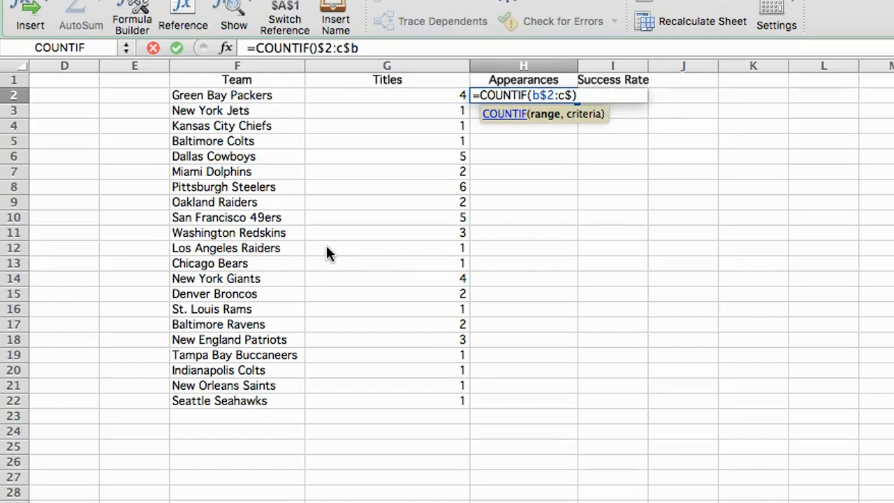
{"action": "type", "text": "48,"}
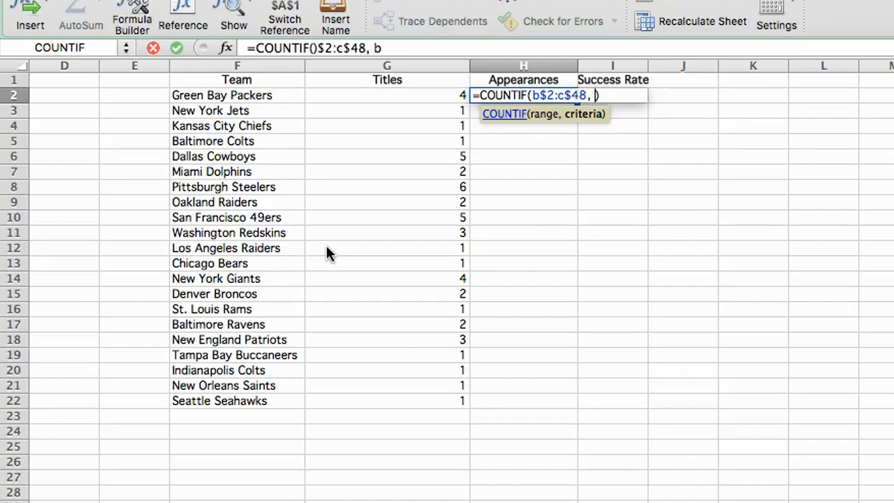
{"action": "type", "text": " f2"}
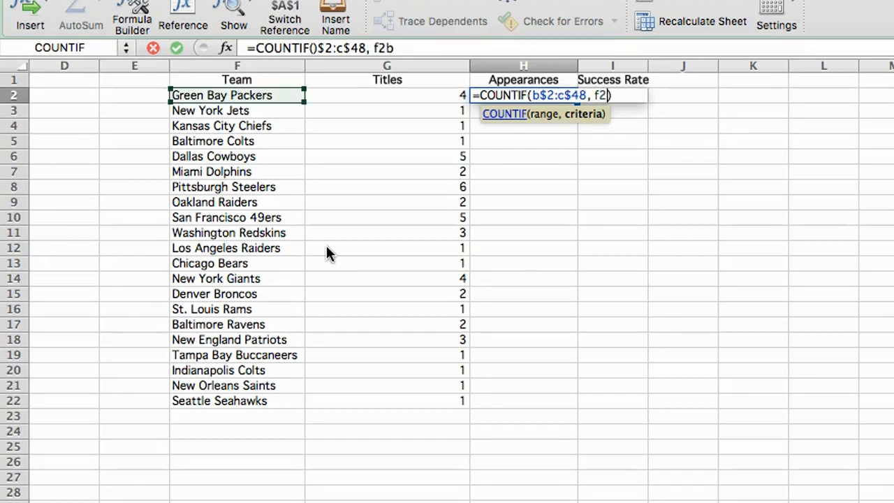
{"action": "key", "text": "Return"}
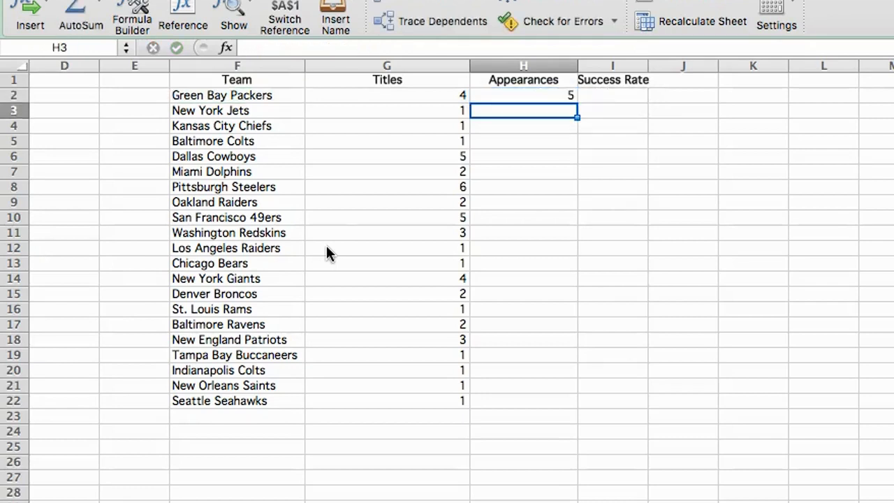
Fill the COUNTIF formula from H2 down the Appearances column to H22
{"action": "left_click", "coordinate": [527, 95]}
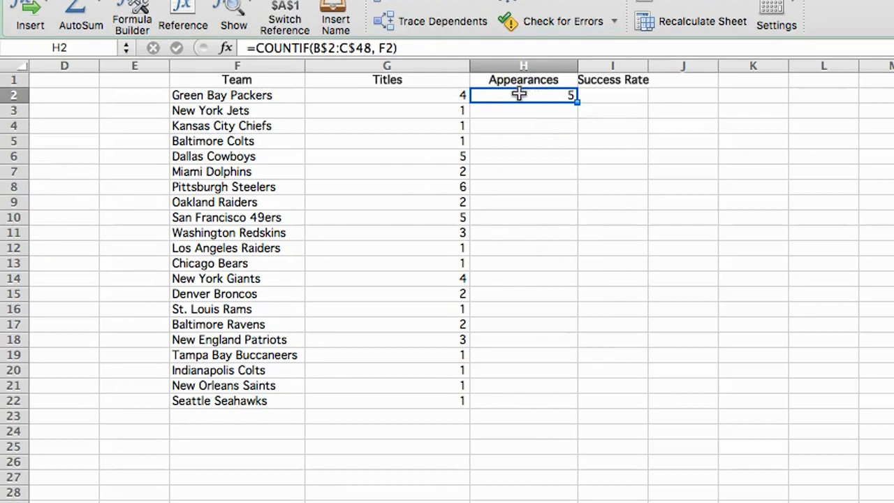
{"action": "double_click", "coordinate": [519, 94]}
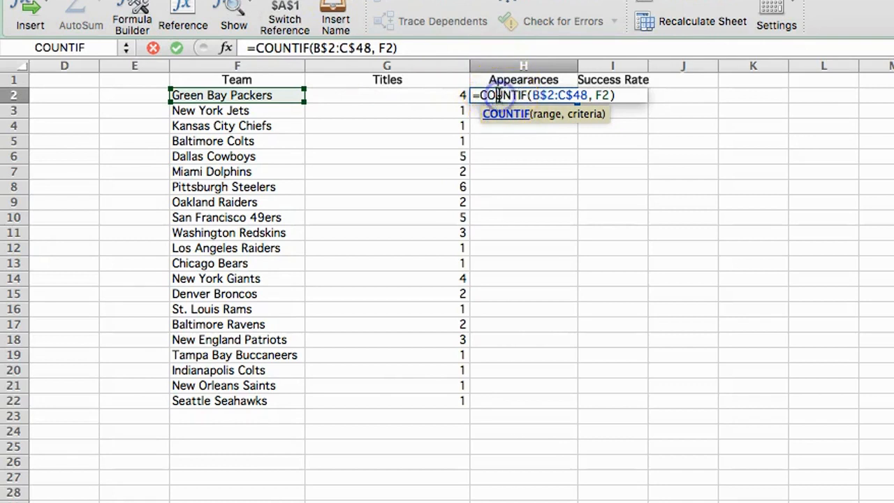
{"action": "key", "text": "Return"}
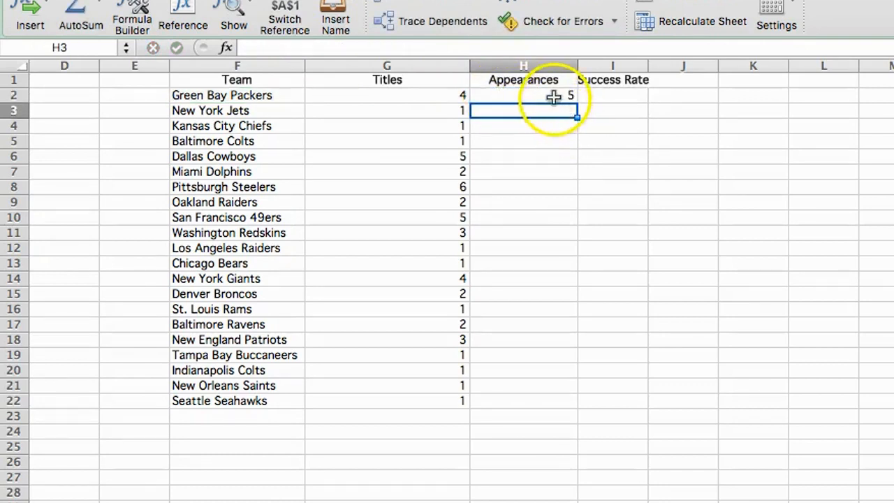
{"action": "left_click", "coordinate": [553, 96]}
{"action": "left_click_drag", "start_coordinate": [577, 101], "coordinate": [564, 408]}
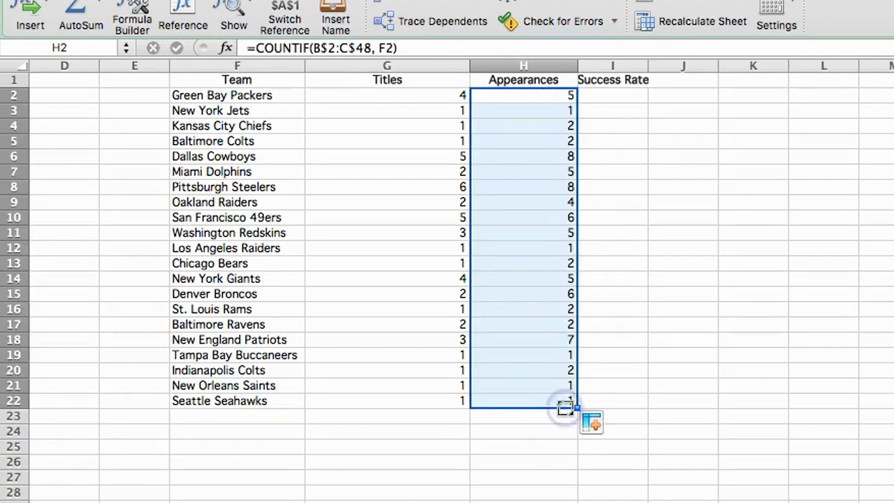
{"action": "left_click", "coordinate": [639, 401]}
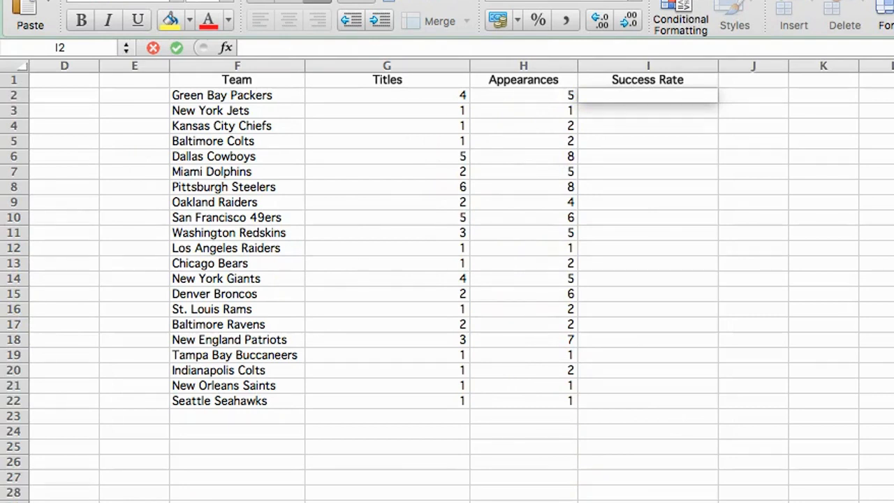
Enter the formula =(G2/H2) in I2 to calculate the Green Bay Packers' success rate, leaving that cell selected
{"action": "left_click", "coordinate": [620, 93]}
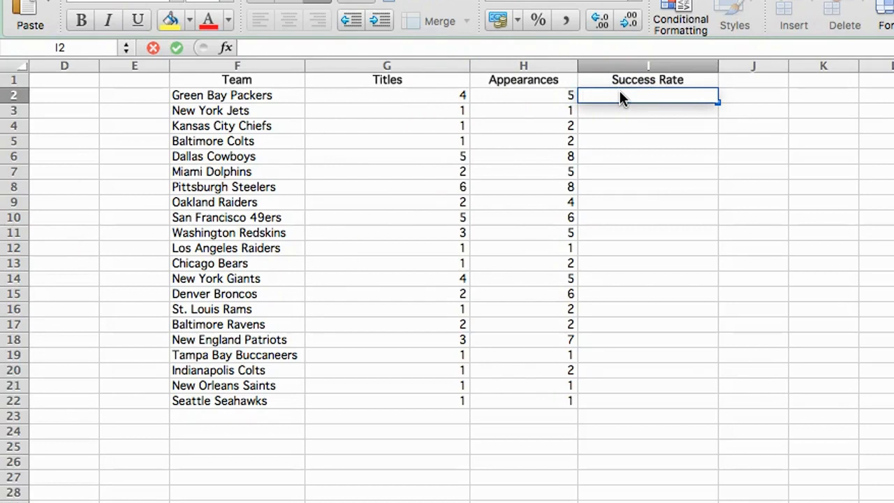
{"action": "type", "text": "="}
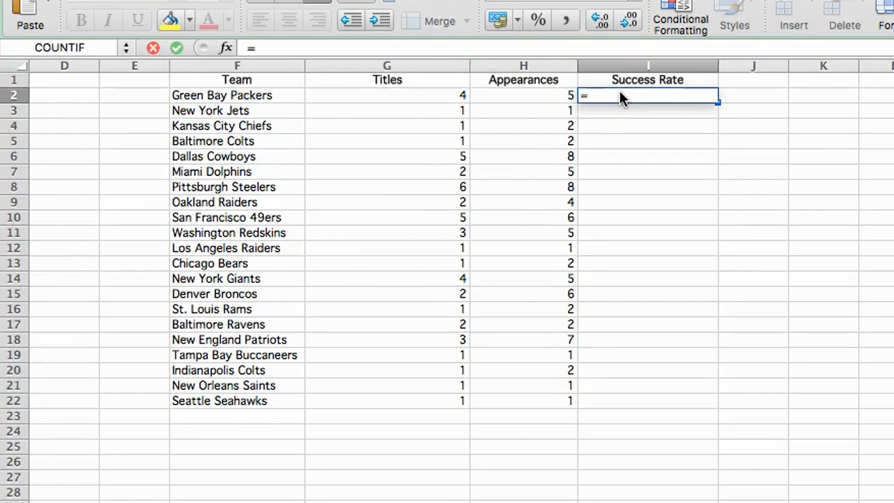
{"action": "type", "text": "g2"}
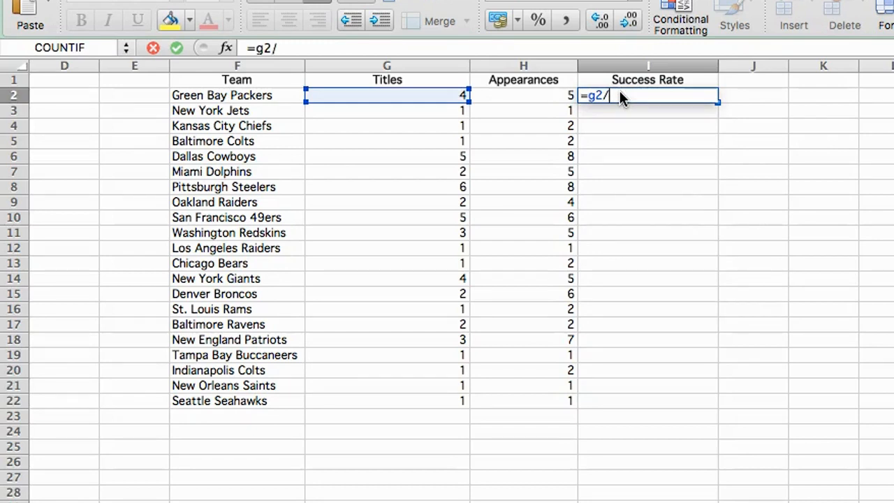
{"action": "type", "text": "/h2"}
{"action": "key", "text": "BackSpace"}
{"action": "key", "text": "BackSpace"}
{"action": "key", "text": "BackSpace"}
{"action": "key", "text": "BackSpace"}
{"action": "key", "text": "BackSpace"}
{"action": "type", "text": "("}
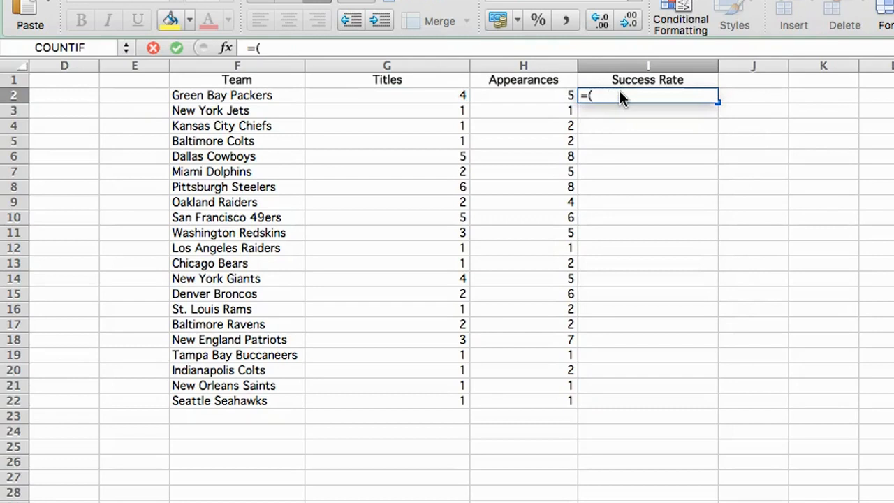
{"action": "type", "text": "g2/h2)"}
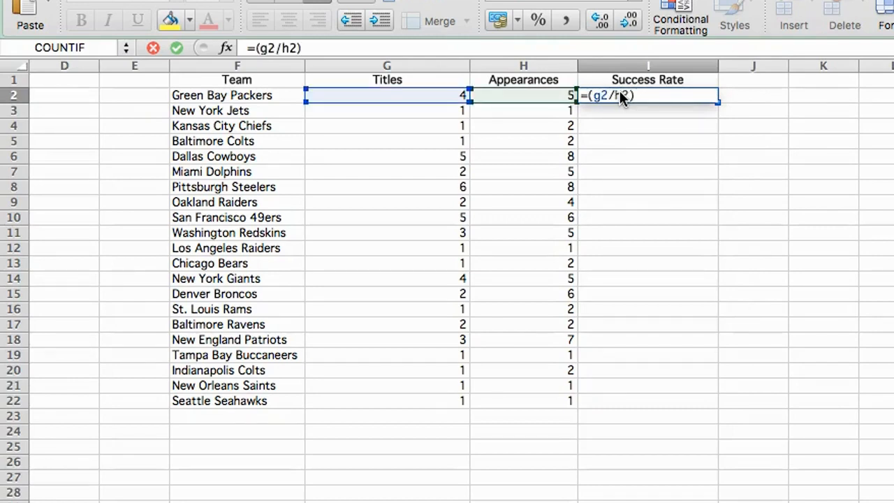
{"action": "key", "text": "Return"}
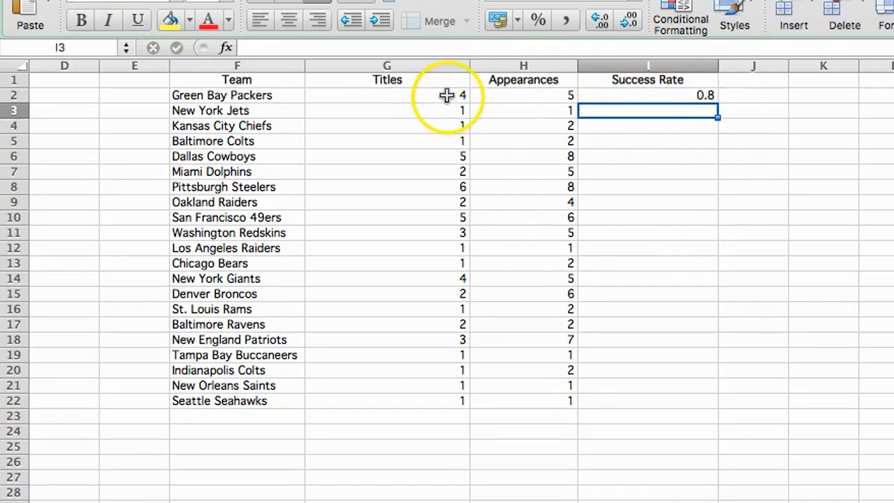
{"action": "left_click", "coordinate": [704, 95]}
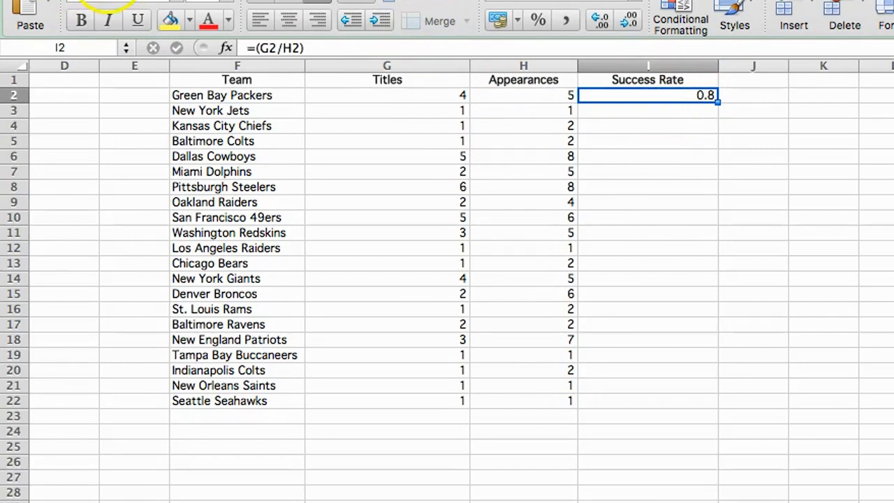
Format the success rate in I2 as a percentage and fill the formula down the Success Rate column to I22
{"action": "left_click", "coordinate": [536, 21]}
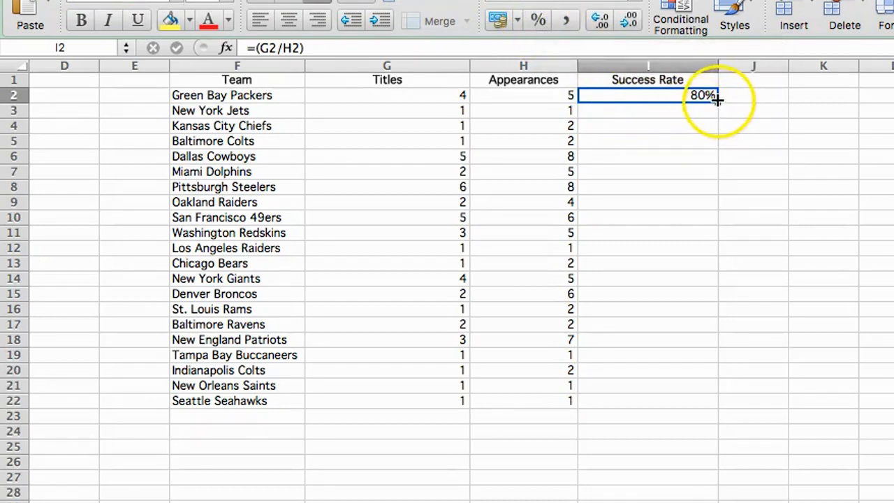
{"action": "left_click_drag", "start_coordinate": [718, 109], "coordinate": [694, 409]}
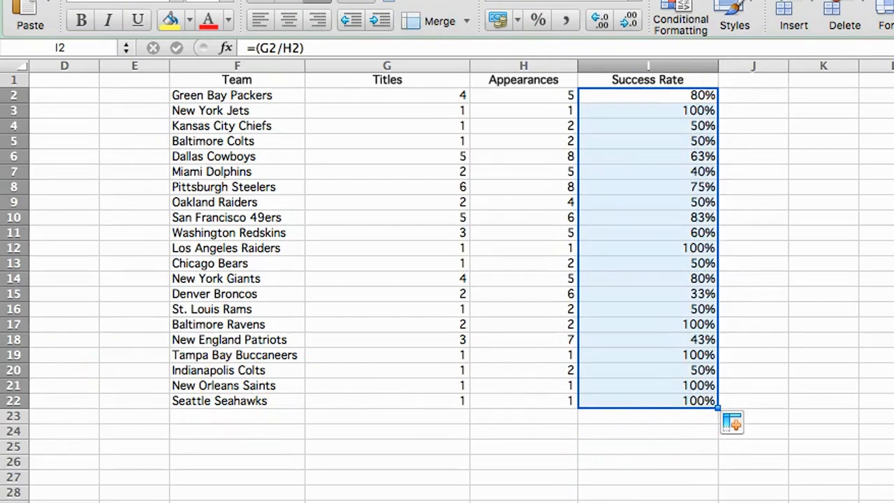
Convert the summary range F1:I22 into a table using a style with a blue header row and blue row lines
{"action": "left_click", "coordinate": [237, 80]}
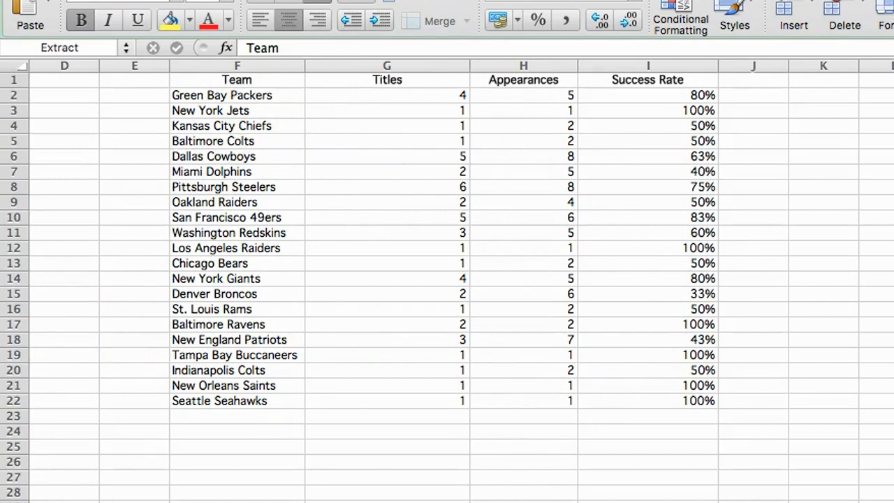
{"action": "left_click", "coordinate": [218, 79]}
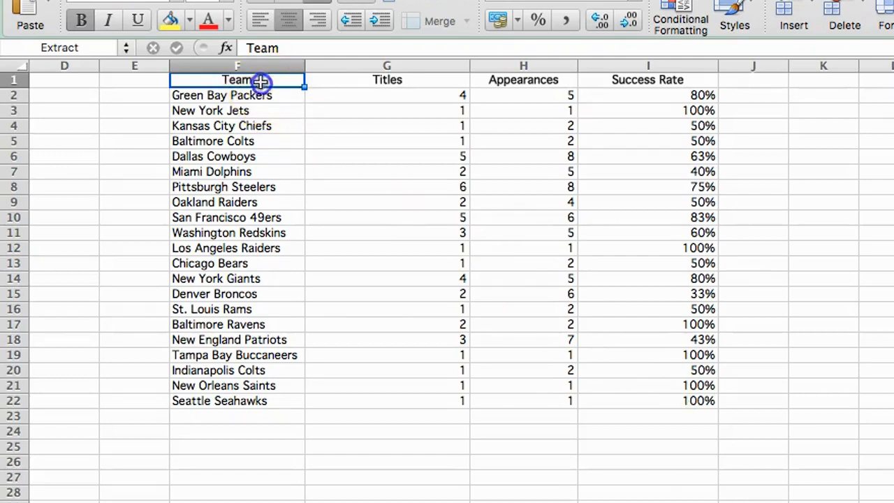
{"action": "left_click_drag", "start_coordinate": [259, 79], "coordinate": [296, 127]}
{"action": "left_click_drag", "start_coordinate": [351, 154], "coordinate": [669, 402]}
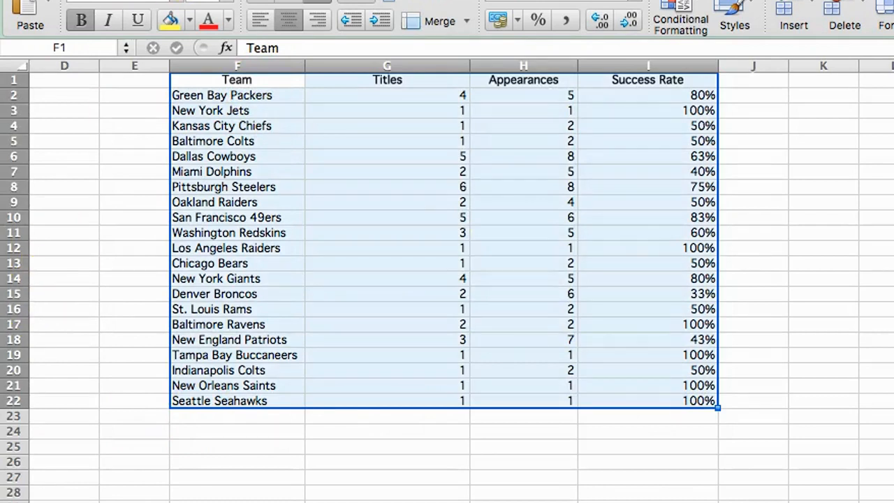
{"action": "left_click", "coordinate": [154, 0]}
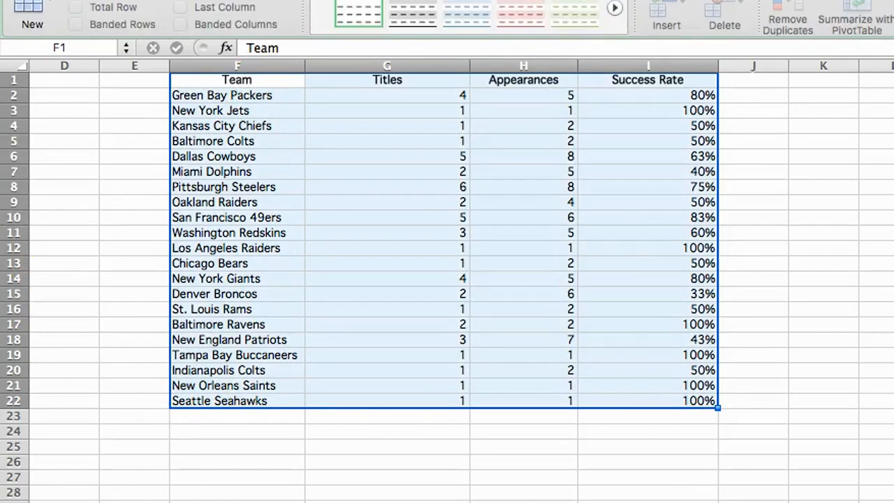
{"action": "key", "text": "super+Tab"}
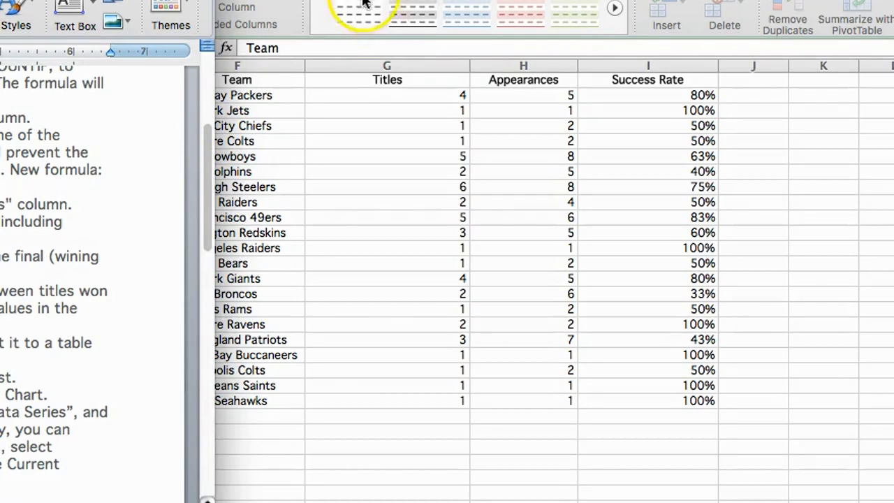
{"action": "left_click", "coordinate": [419, 1]}
{"action": "left_click", "coordinate": [612, 4]}
{"action": "left_click", "coordinate": [612, 7]}
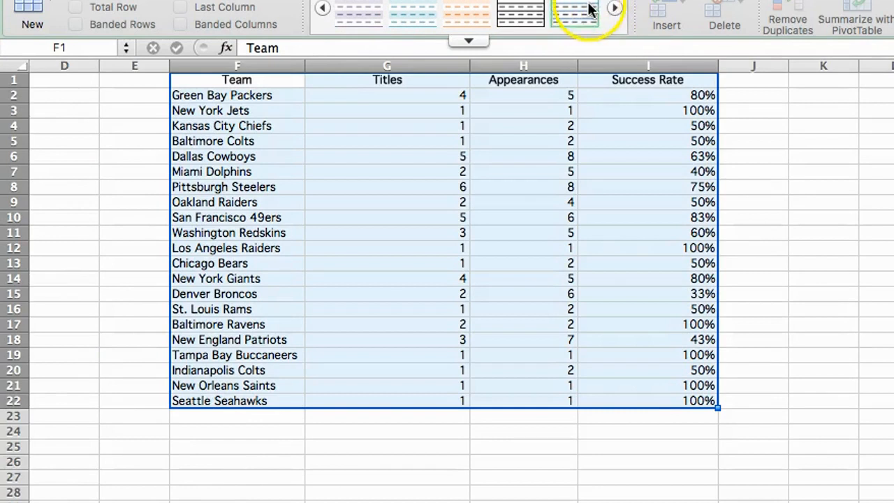
{"action": "left_click", "coordinate": [585, 10]}
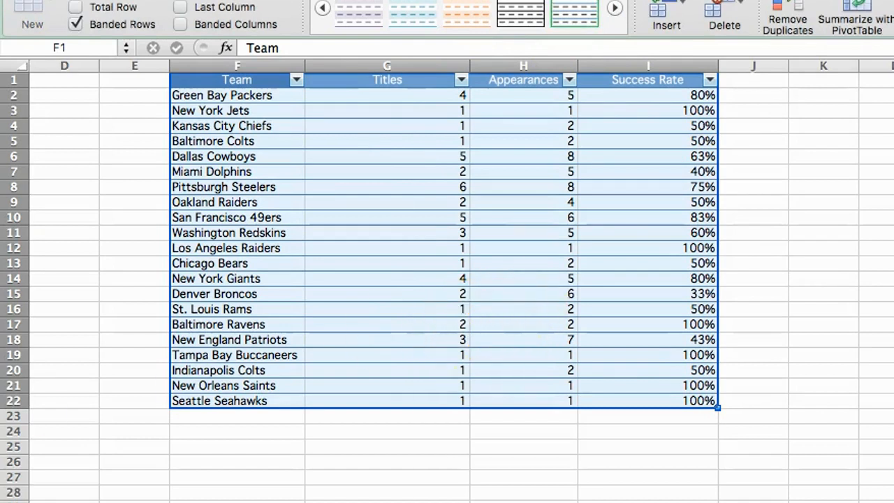
Sort the summary table by the Titles column in ascending order
{"action": "key", "text": "super+Tab"}
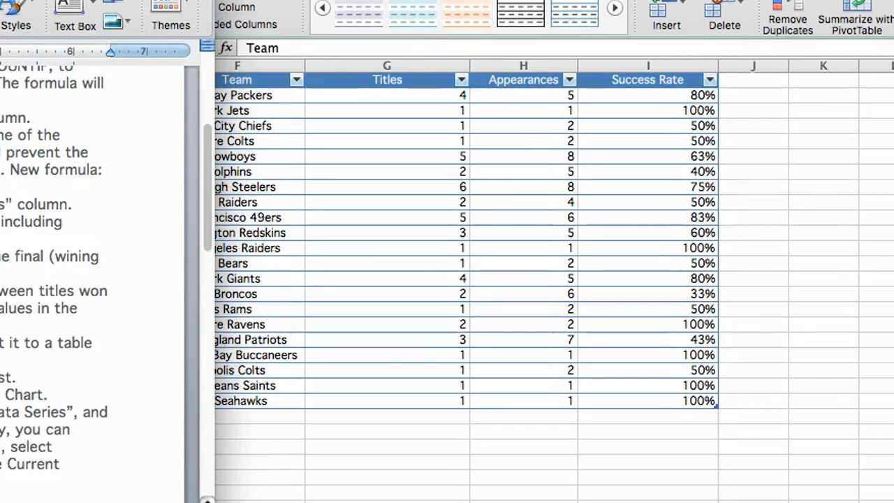
{"action": "left_click", "coordinate": [463, 77]}
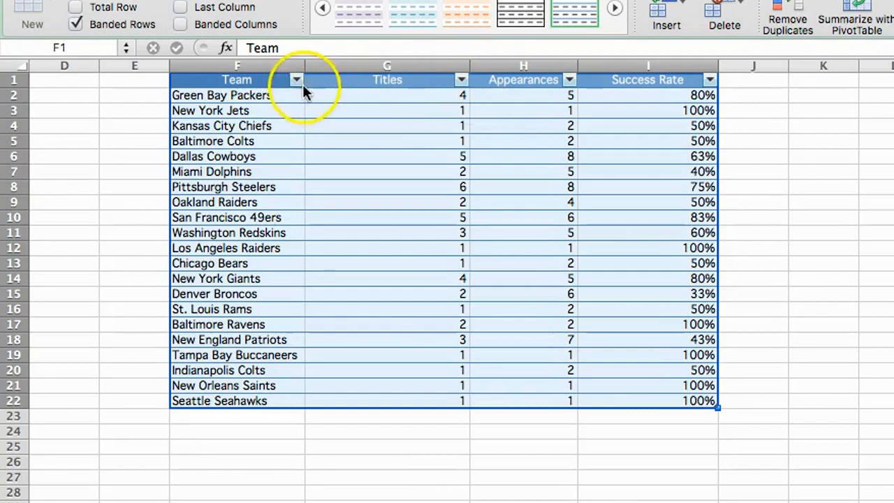
{"action": "left_click", "coordinate": [462, 79]}
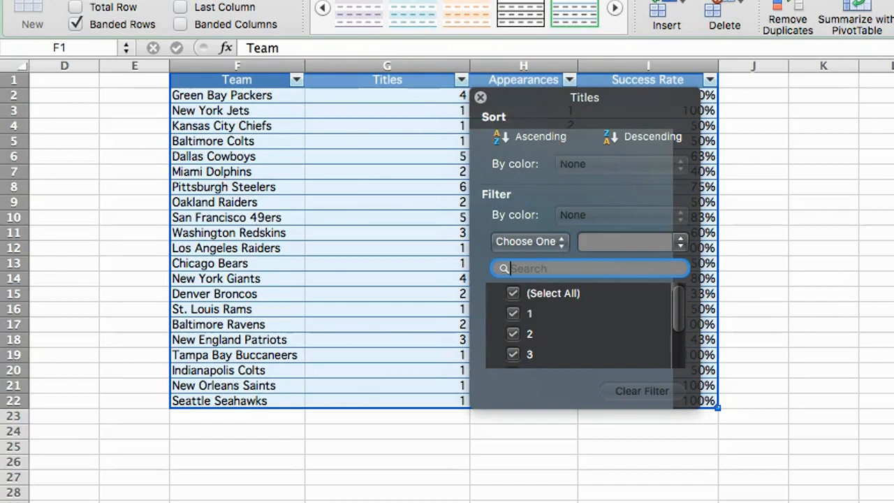
{"action": "left_click", "coordinate": [537, 144]}
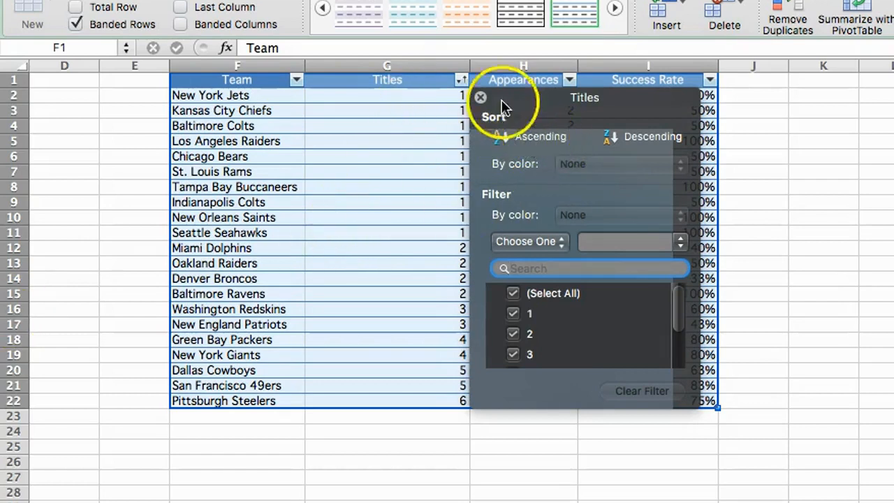
{"action": "left_click", "coordinate": [481, 97]}
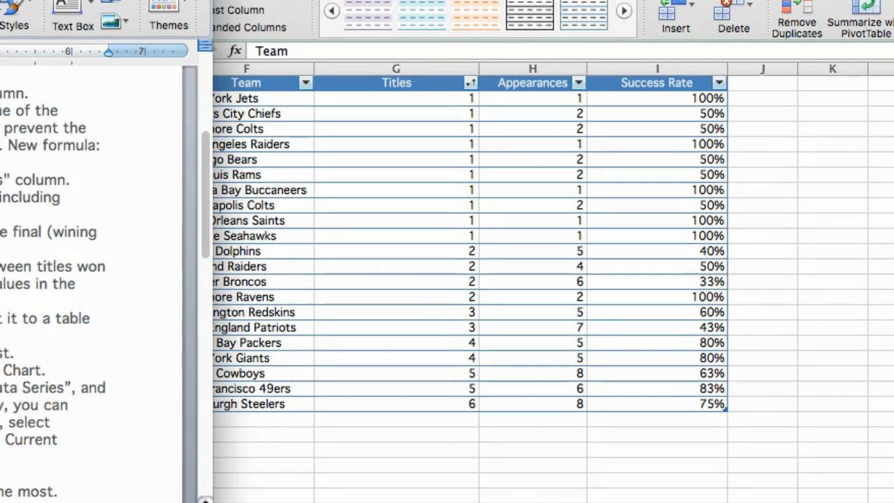
Insert a clustered column chart from the Team, Titles and Success Rate columns, leaving out Appearances
{"action": "left_click", "coordinate": [247, 82]}
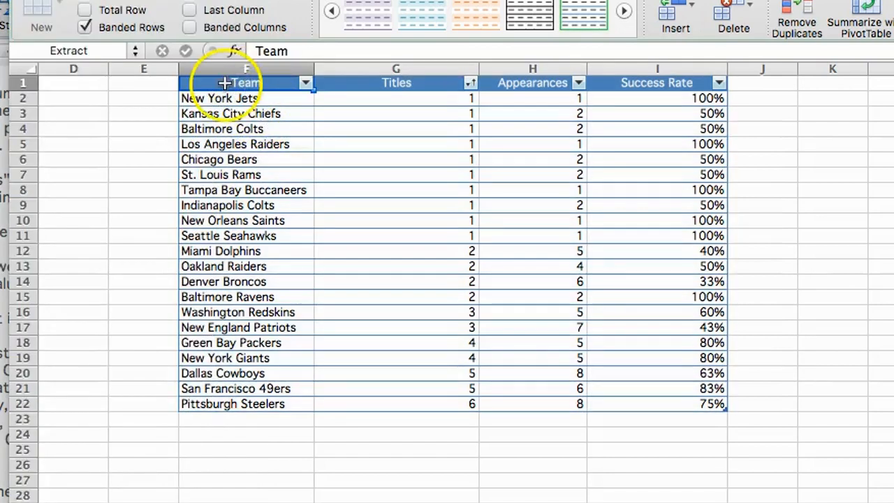
{"action": "left_click_drag", "start_coordinate": [209, 97], "coordinate": [427, 397]}
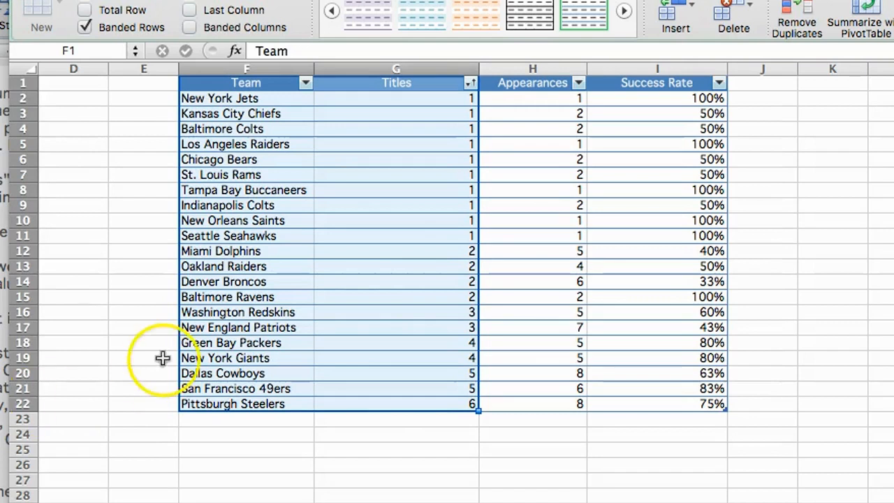
{"action": "left_click", "coordinate": [641, 83]}
{"action": "left_click_drag", "start_coordinate": [640, 83], "coordinate": [637, 407]}
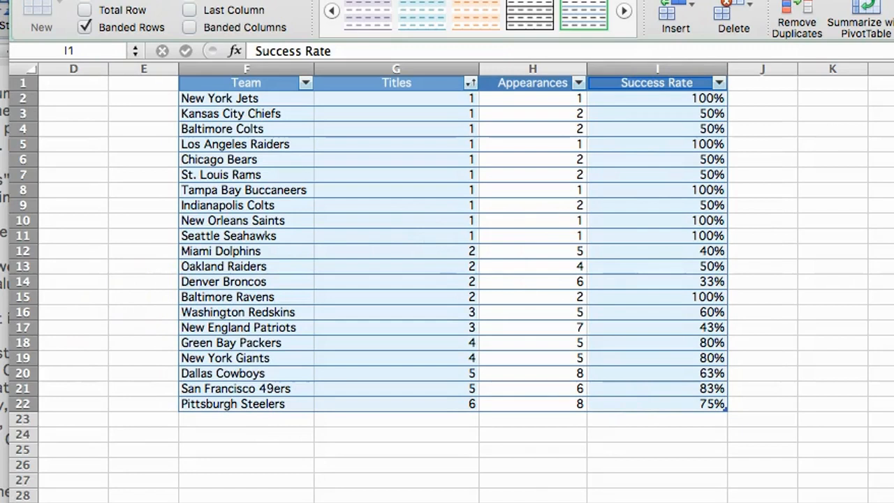
{"action": "key", "text": "super+Tab"}
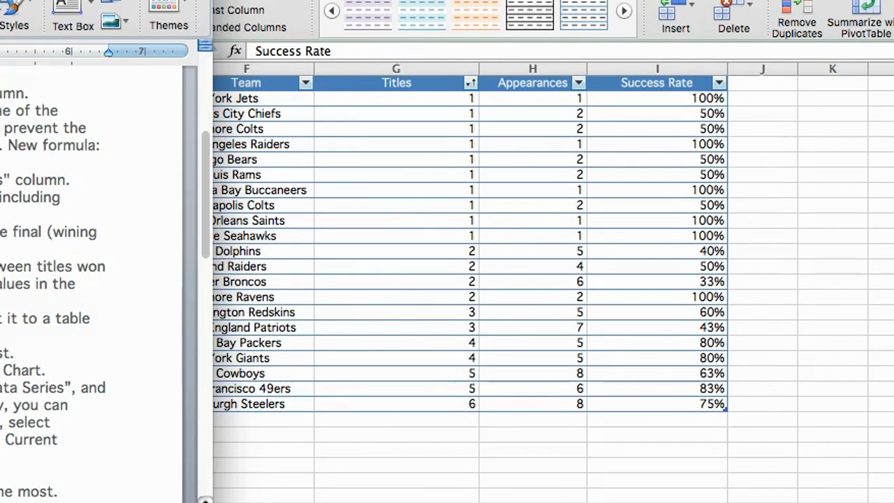
{"action": "key", "text": "super+Tab"}
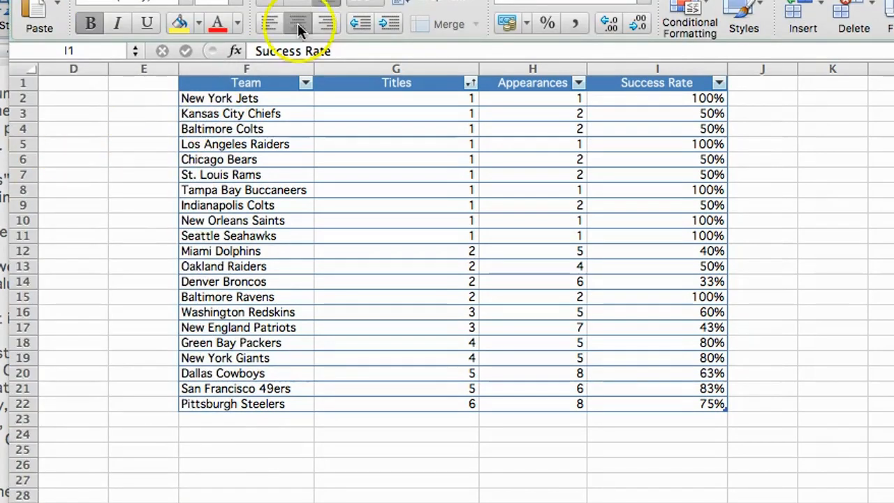
{"action": "left_click", "coordinate": [300, 1]}
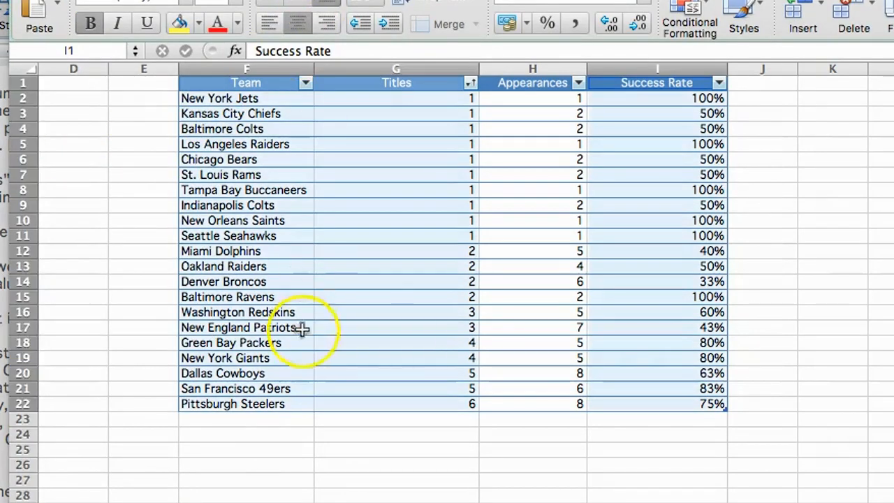
{"action": "left_click", "coordinate": [241, 1]}
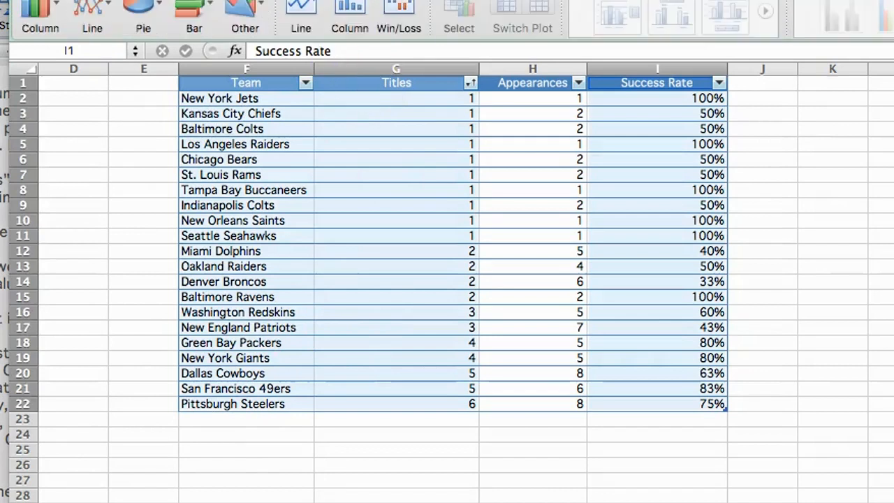
{"action": "left_click", "coordinate": [59, 9]}
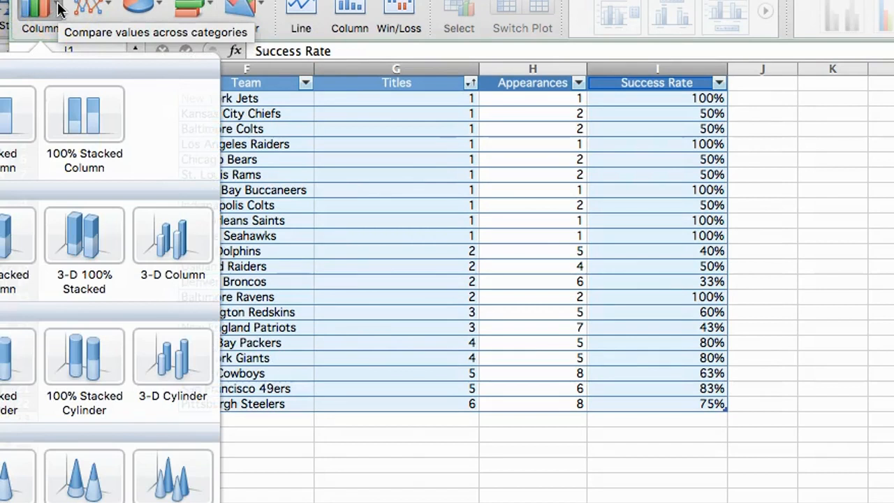
{"action": "left_click", "coordinate": [60, 8]}
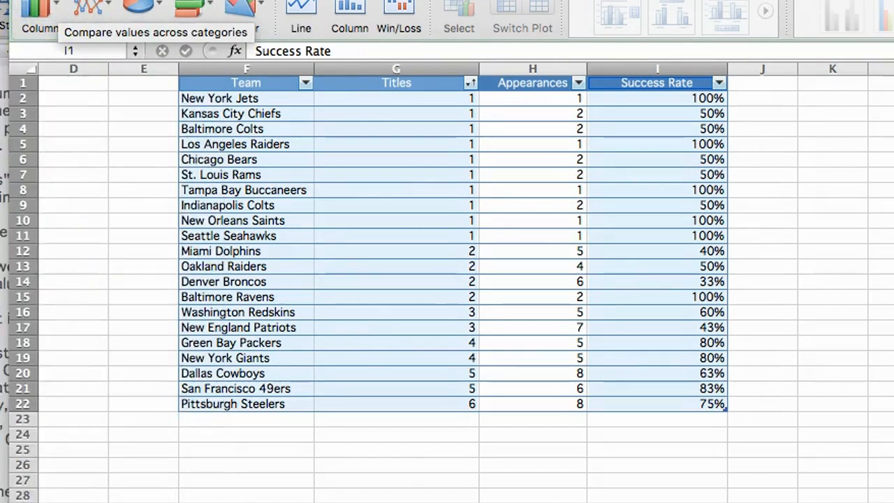
{"action": "left_click", "coordinate": [2, 140]}
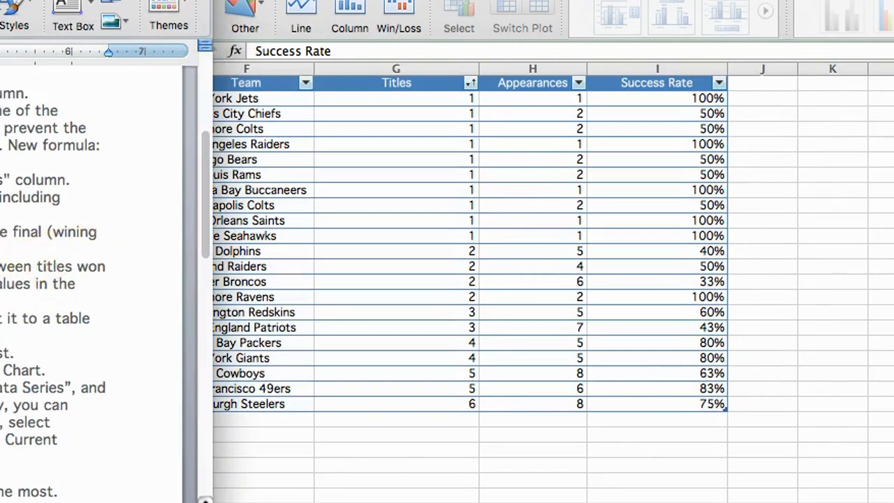
{"action": "key", "text": "super+Tab"}
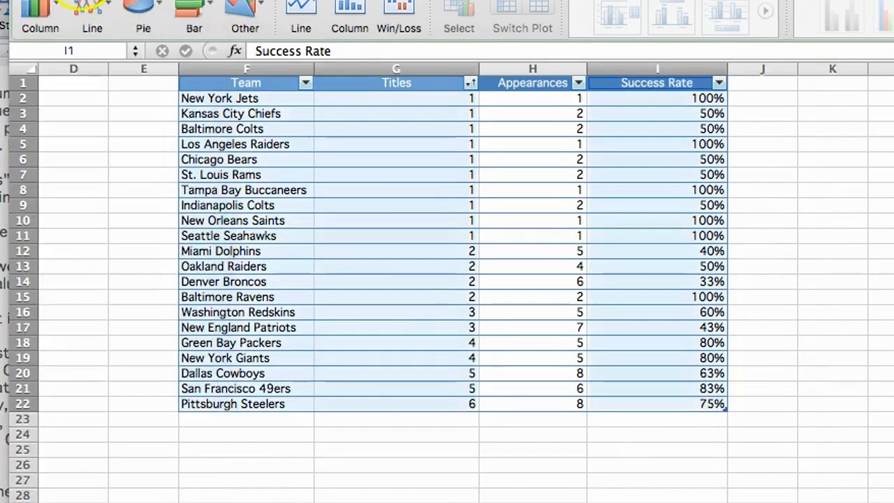
{"action": "left_click", "coordinate": [62, 8]}
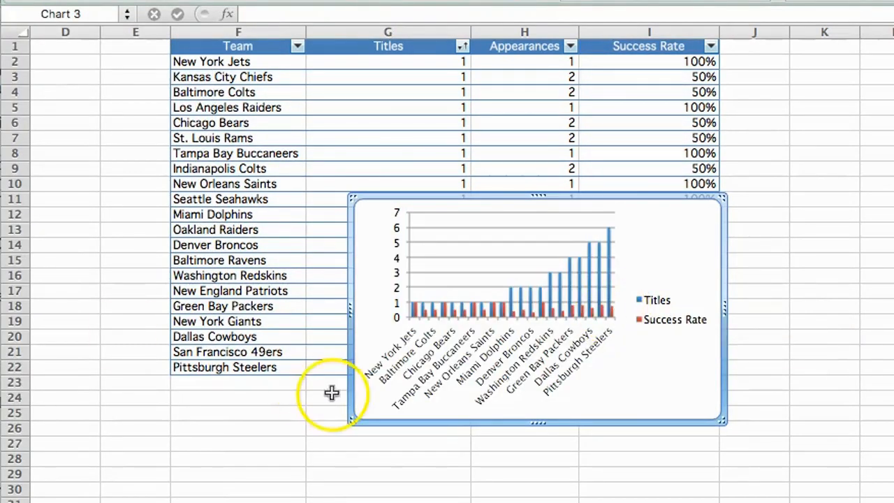
Plot the chart's Success Rate data series on the secondary axis
{"action": "left_click", "coordinate": [657, 318]}
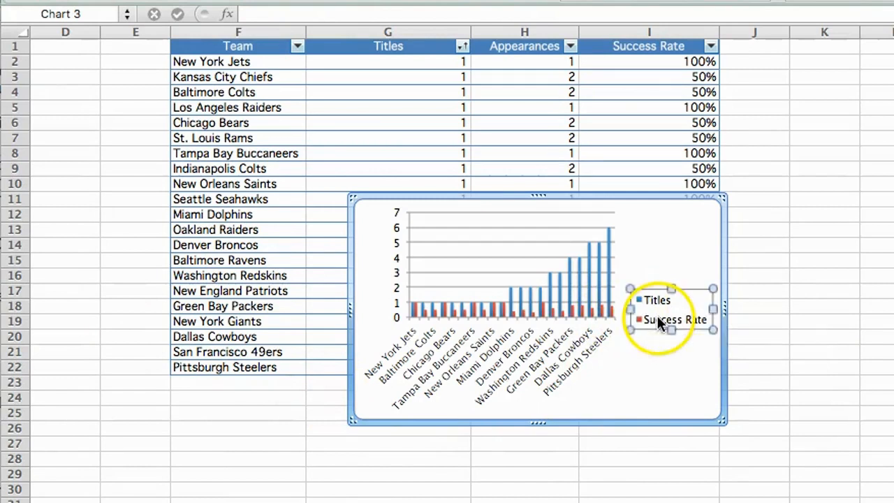
{"action": "left_click", "coordinate": [612, 308]}
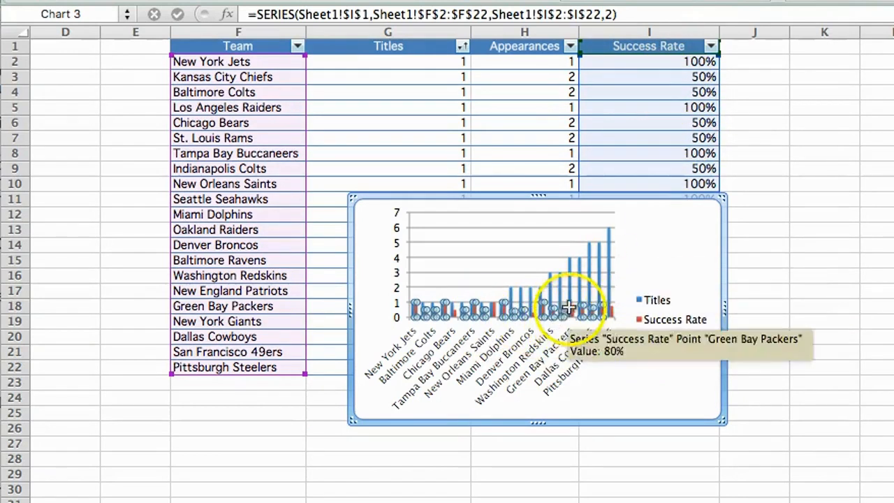
{"action": "right_click", "coordinate": [578, 312]}
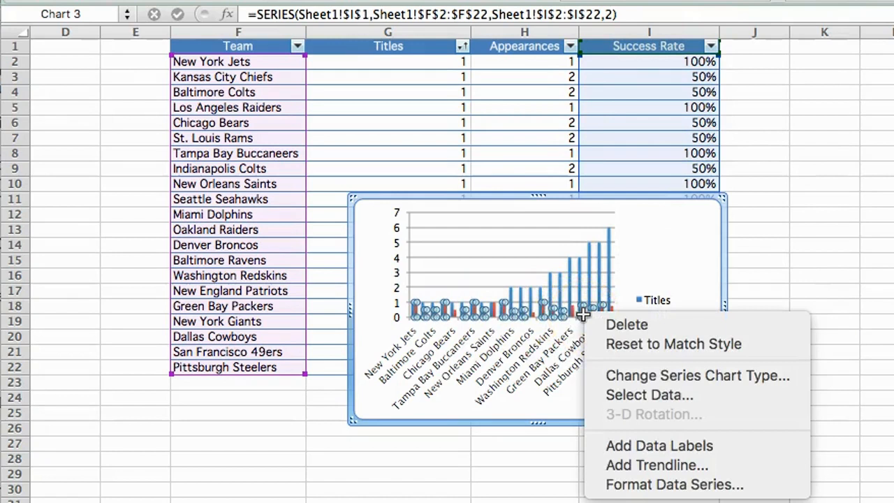
{"action": "left_click", "coordinate": [632, 484]}
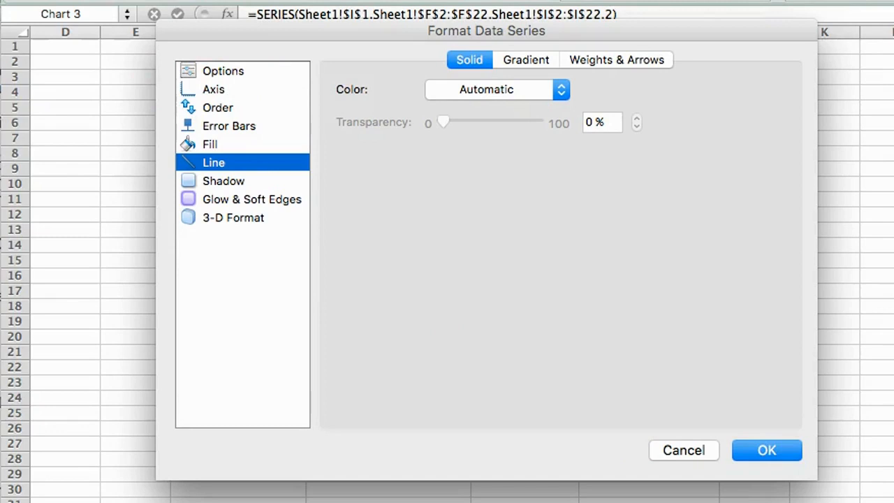
{"action": "left_click", "coordinate": [219, 88]}
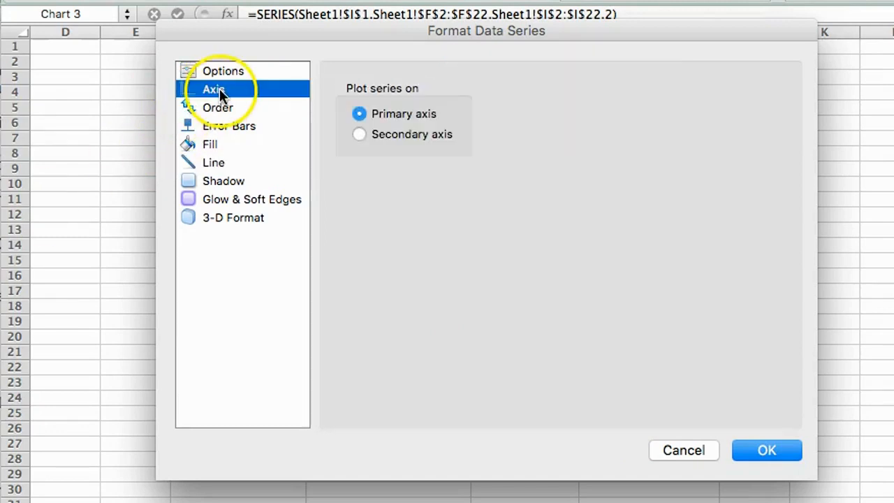
{"action": "left_click", "coordinate": [359, 135]}
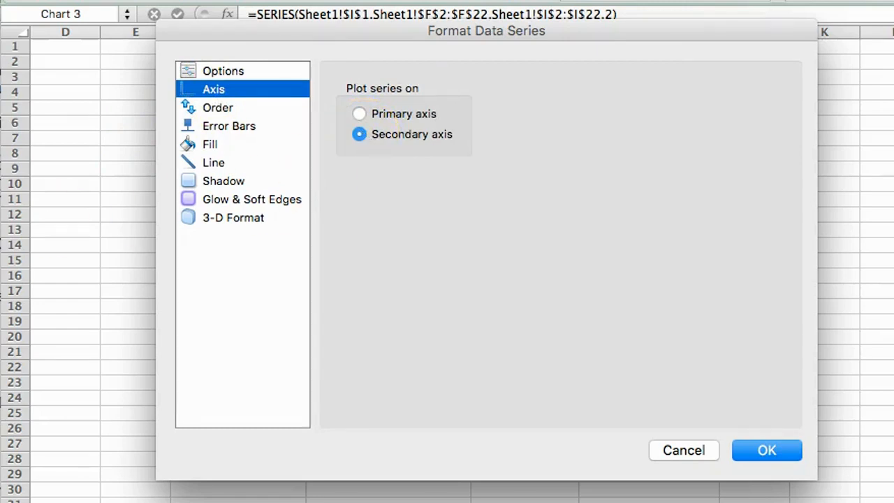
{"action": "key", "text": "super+Tab"}
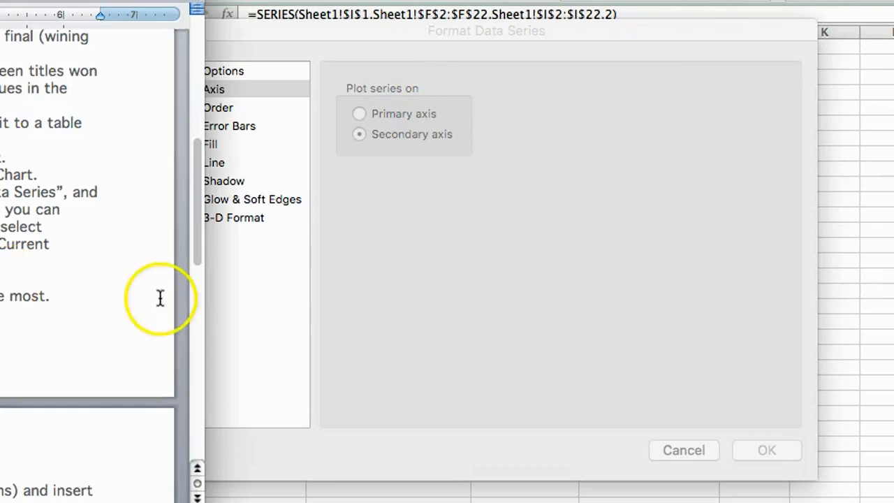
{"action": "left_click", "coordinate": [567, 302]}
{"action": "left_click", "coordinate": [765, 450]}
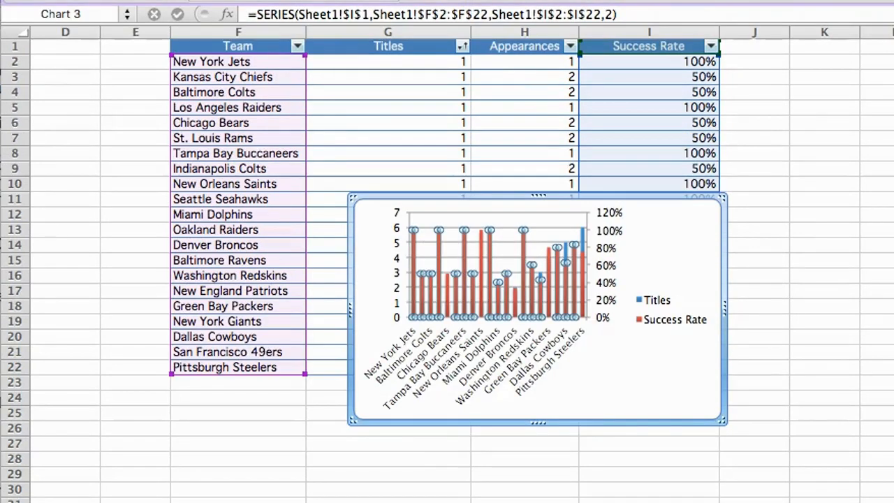
{"action": "scroll", "coordinate": [527, 3], "scroll_direction": "right", "scroll_amount": 6}
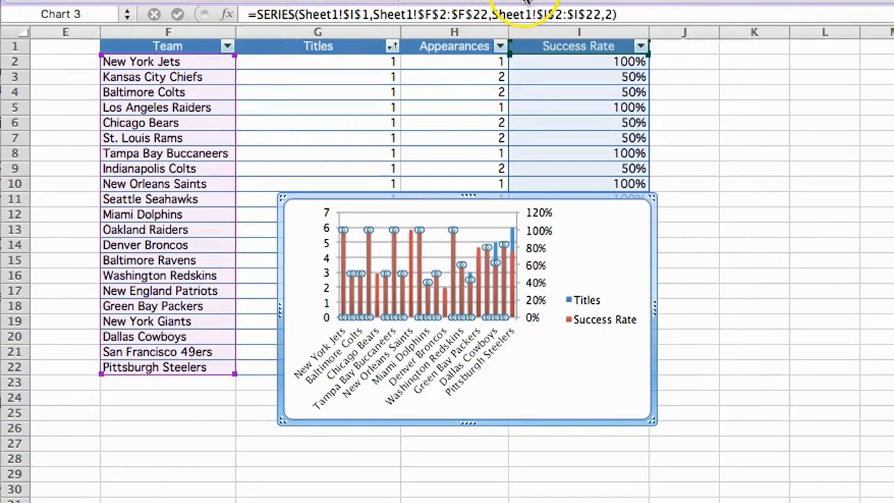
Check which axis the chart's Success Rate series is plotted on in its data series formatting, without changing anything
{"action": "scroll", "coordinate": [527, 3], "scroll_direction": "left", "scroll_amount": 8}
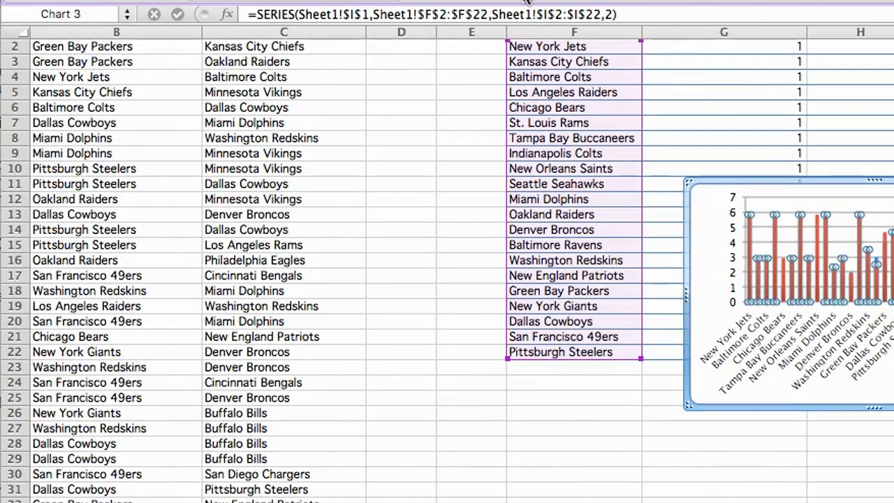
{"action": "scroll", "coordinate": [526, 3], "scroll_direction": "right", "scroll_amount": 1}
{"action": "scroll", "coordinate": [526, 3], "scroll_direction": "up", "scroll_amount": 1}
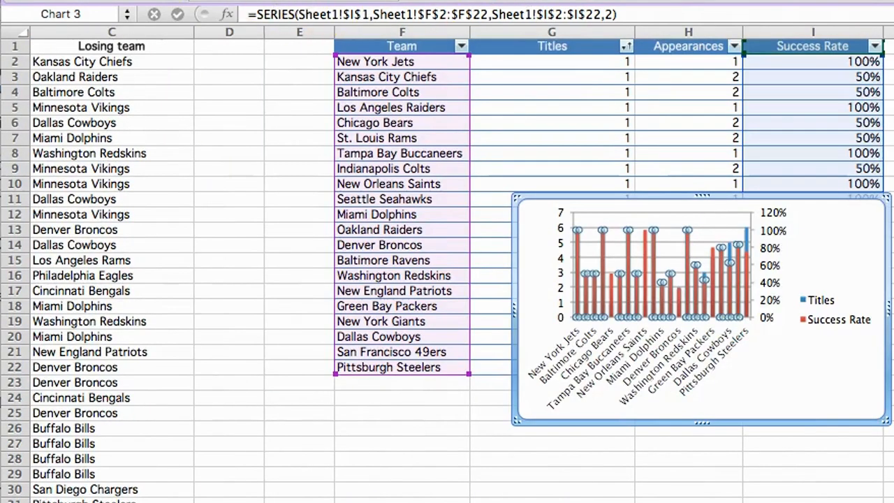
{"action": "left_click", "coordinate": [105, 3]}
{"action": "left_click", "coordinate": [105, 2]}
{"action": "left_click", "coordinate": [104, 2]}
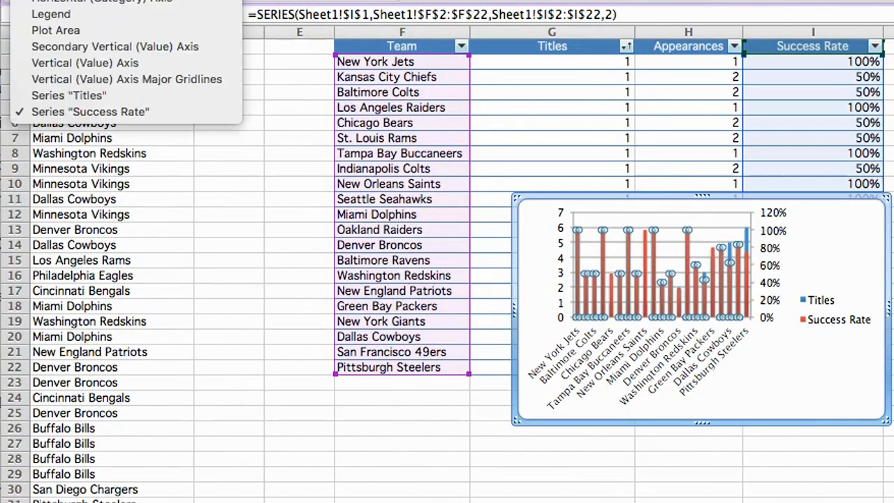
{"action": "left_click", "coordinate": [105, 2]}
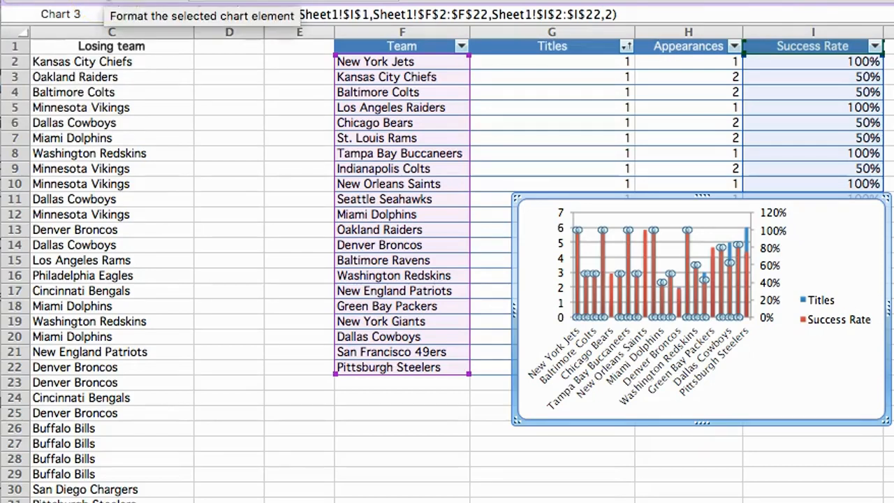
{"action": "left_click", "coordinate": [105, 3]}
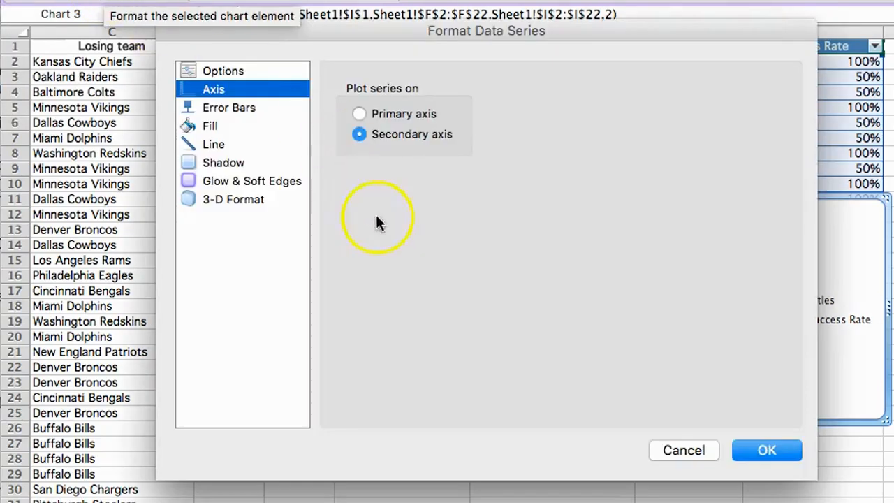
{"action": "left_click", "coordinate": [687, 449]}
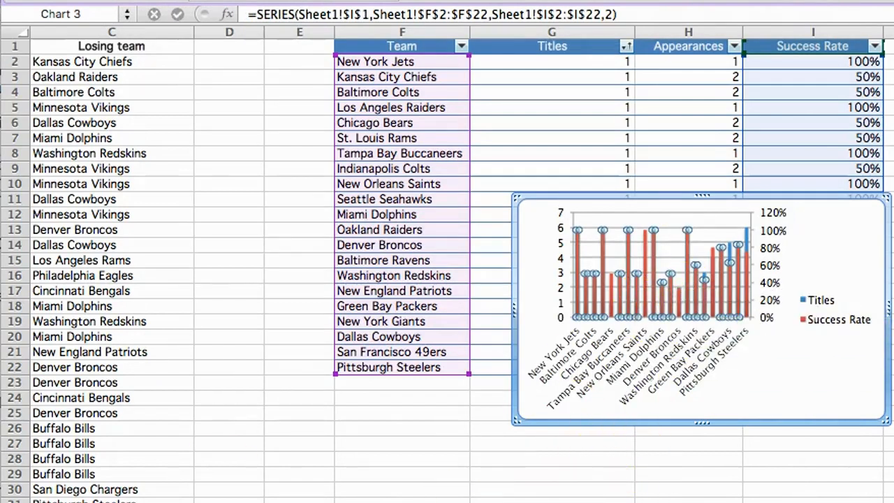
Consult the assignment instructions in the text document, and change the chart's Success Rate series to a line
{"action": "key", "text": "super+Tab"}
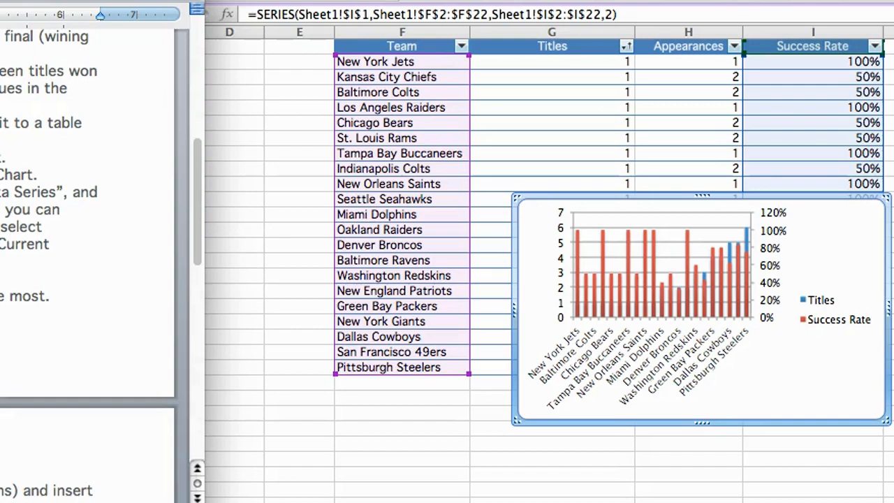
{"action": "scroll", "coordinate": [94, 265], "scroll_direction": "left", "scroll_amount": 3}
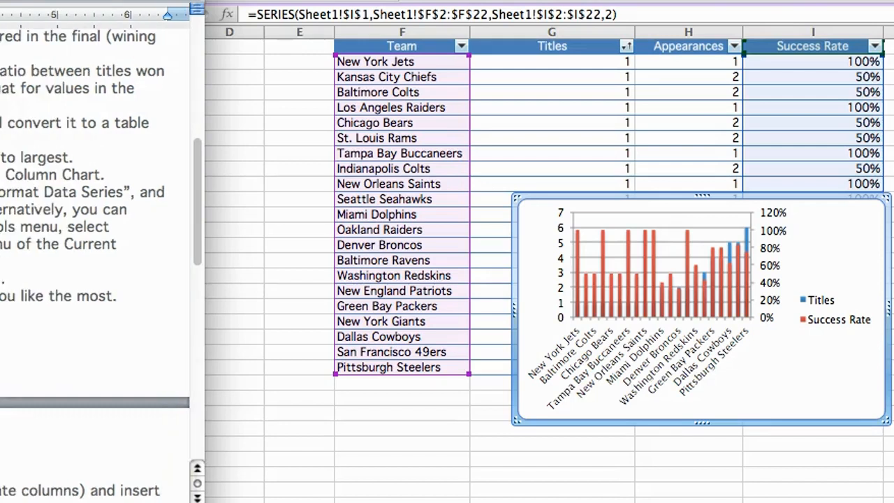
{"action": "scroll", "coordinate": [94, 265], "scroll_direction": "right", "scroll_amount": 2}
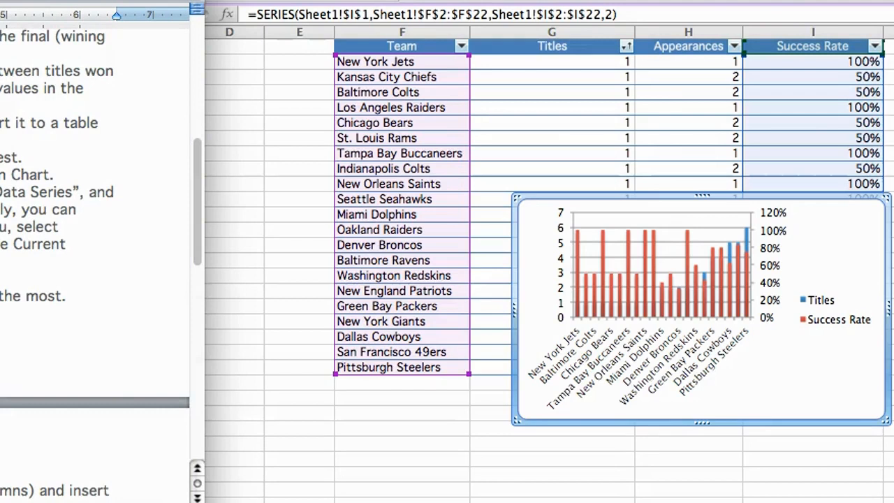
{"action": "left_click", "coordinate": [735, 311]}
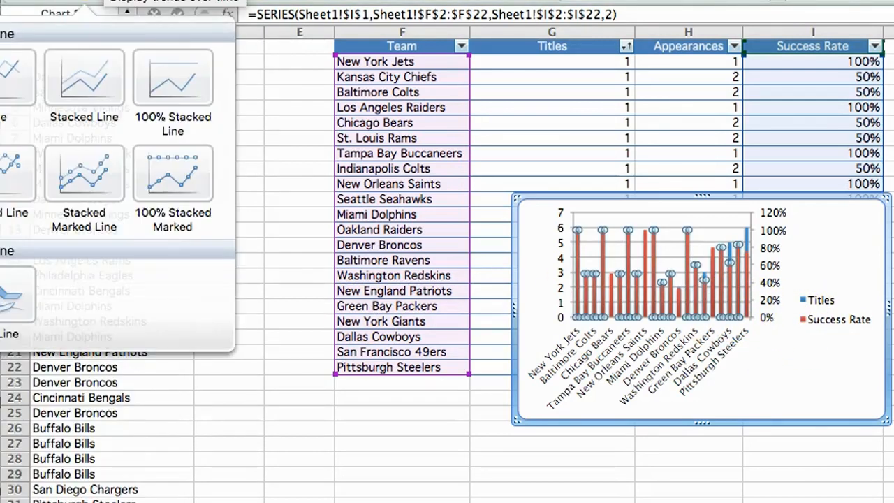
{"action": "left_click", "coordinate": [20, 78]}
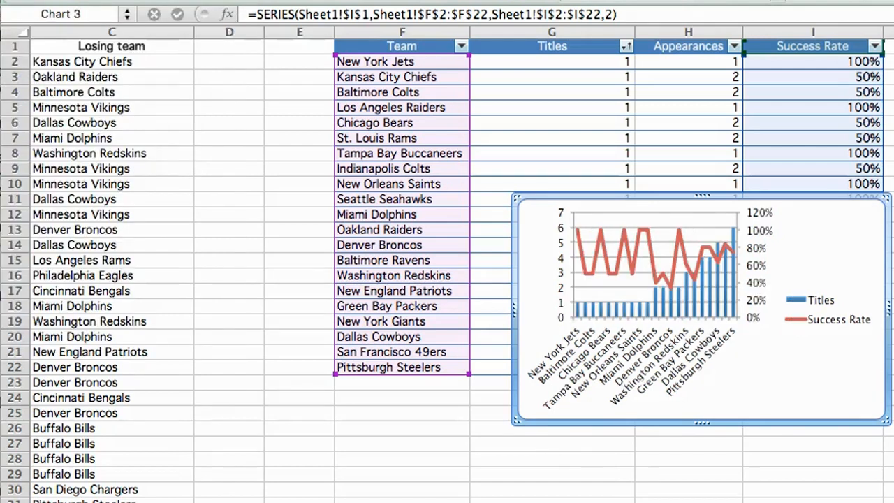
Read further in the assignment instructions, and change the Titles and Success Rate chart to a stacked area chart
{"action": "scroll", "coordinate": [94, 265], "scroll_direction": "down", "scroll_amount": 4}
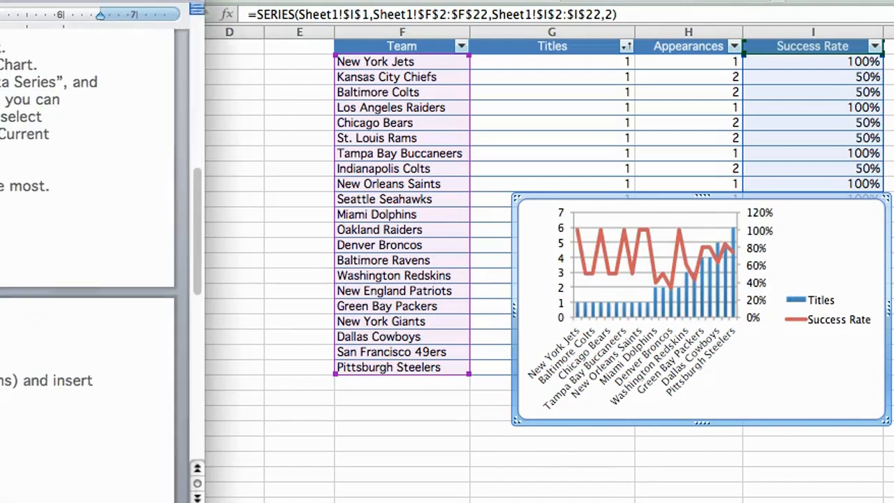
{"action": "scroll", "coordinate": [94, 266], "scroll_direction": "down", "scroll_amount": 2}
{"action": "scroll", "coordinate": [94, 265], "scroll_direction": "down", "scroll_amount": 5}
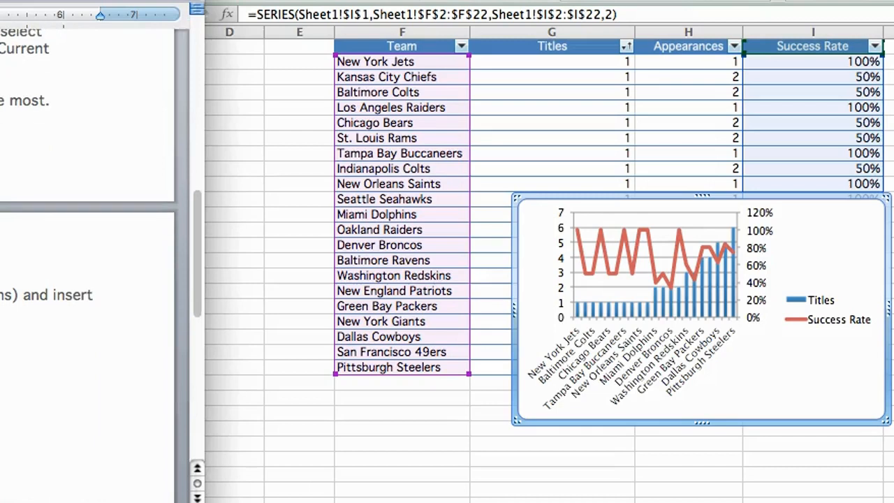
{"action": "key", "text": "super+Tab"}
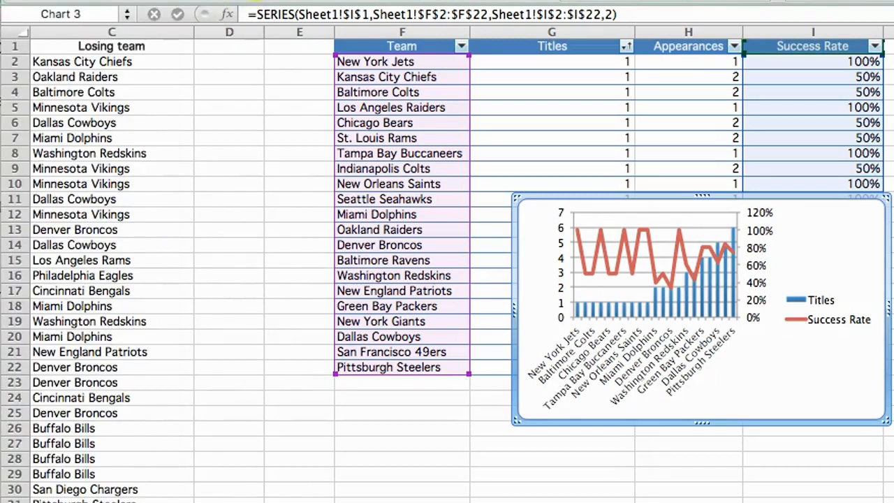
{"action": "left_click", "coordinate": [195, 76]}
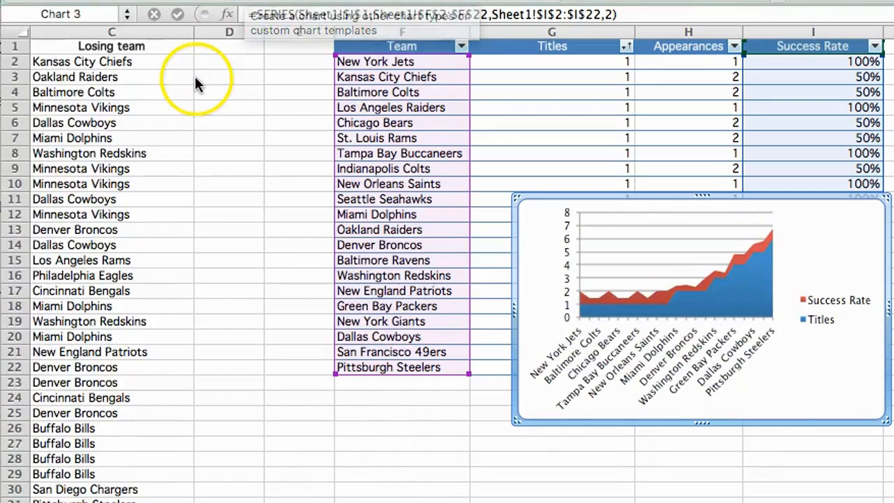
Move the area chart directly below the summary table, aligned with the Team column, and deselect it
{"action": "key", "text": "super+Tab"}
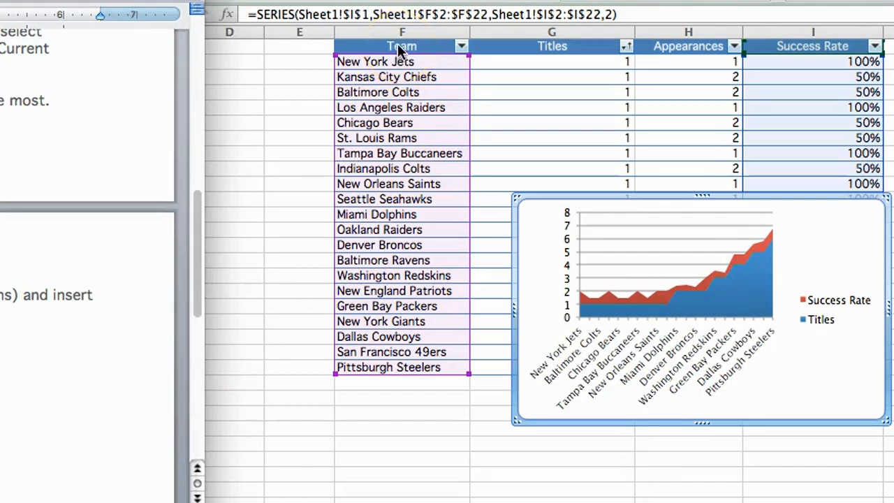
{"action": "left_click", "coordinate": [708, 195]}
{"action": "left_click_drag", "start_coordinate": [709, 195], "coordinate": [524, 380]}
{"action": "left_click", "coordinate": [721, 386]}
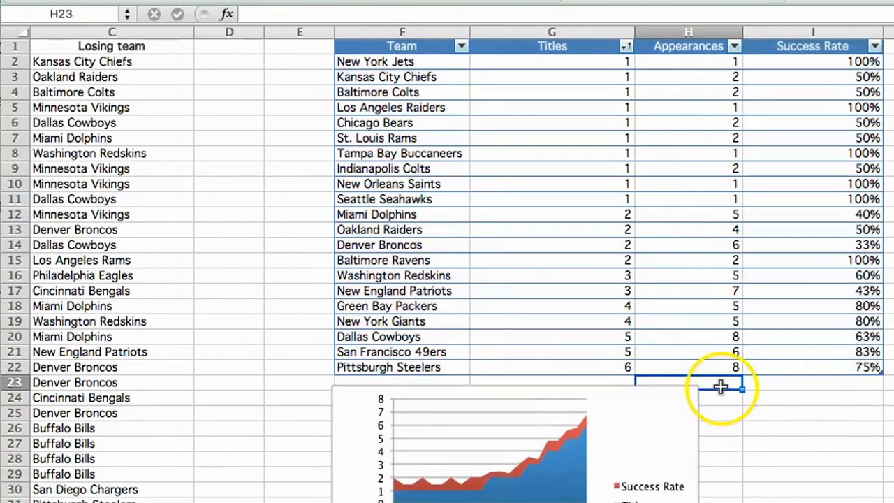
Insert an exploded pie chart from the Team and Appearances columns, F1:F22 and H1:H22, keeping its default chart area formatting
{"action": "left_click_drag", "start_coordinate": [407, 43], "coordinate": [405, 370]}
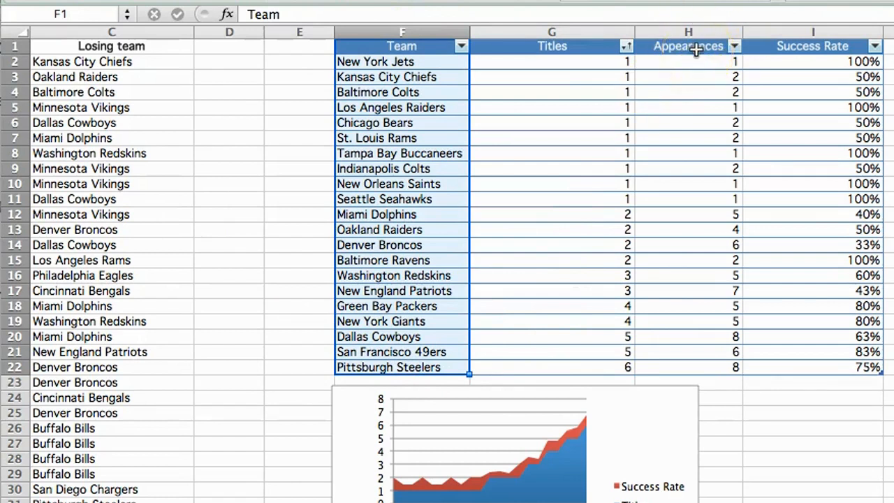
{"action": "left_click_drag", "start_coordinate": [695, 49], "coordinate": [678, 365]}
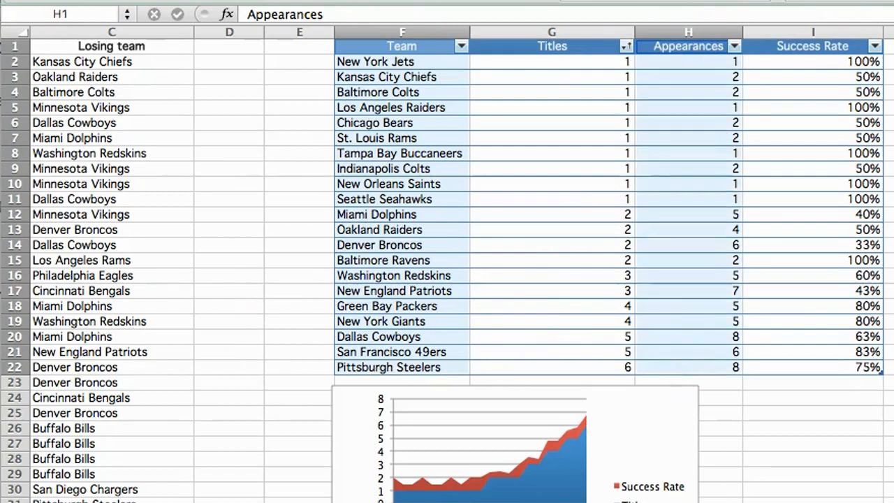
{"action": "left_click", "coordinate": [139, 0]}
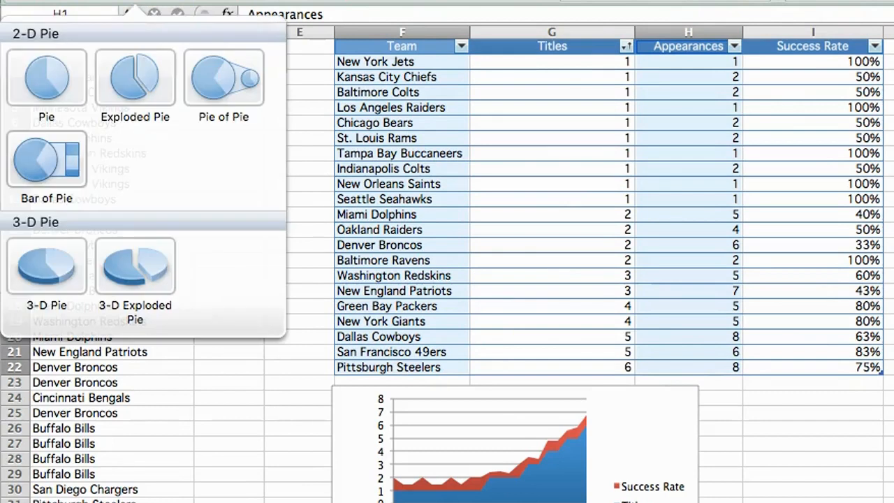
{"action": "left_click", "coordinate": [124, 71]}
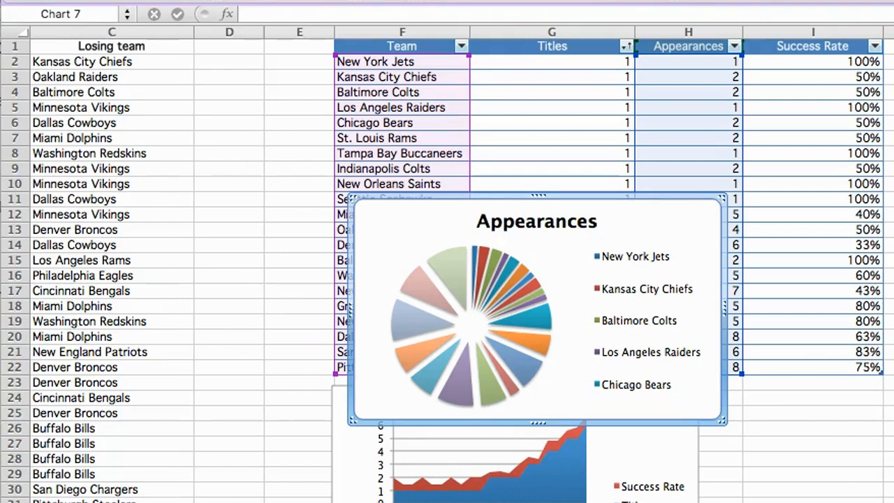
{"action": "left_click", "coordinate": [89, 2]}
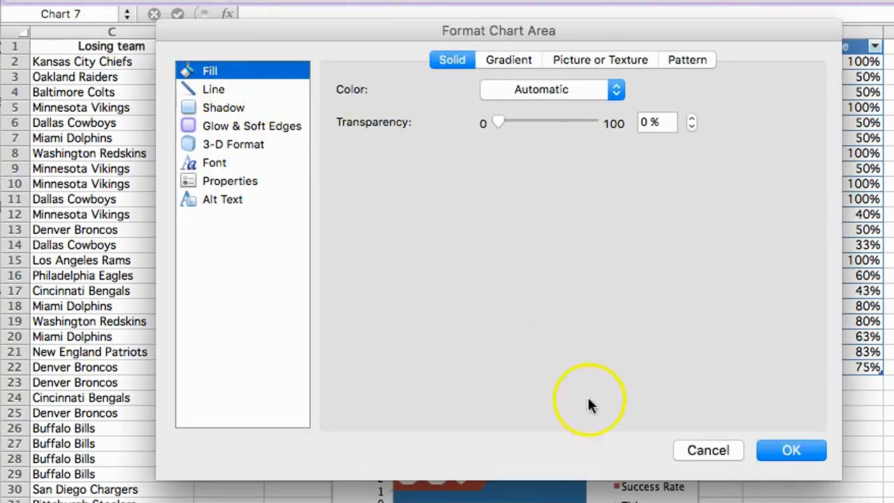
{"action": "left_click", "coordinate": [707, 449]}
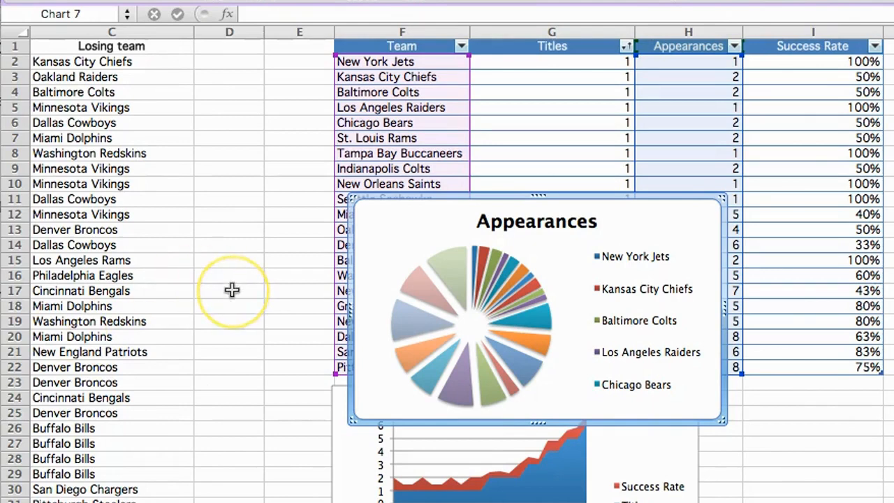
Move the Appearances pie chart to the empty cells beside the Success Rate column, starting at column J, and deselect it
{"action": "scroll", "coordinate": [232, 289], "scroll_direction": "right", "scroll_amount": 5}
{"action": "scroll", "coordinate": [232, 289], "scroll_direction": "down", "scroll_amount": 1}
{"action": "left_click_drag", "start_coordinate": [251, 166], "coordinate": [786, 55]}
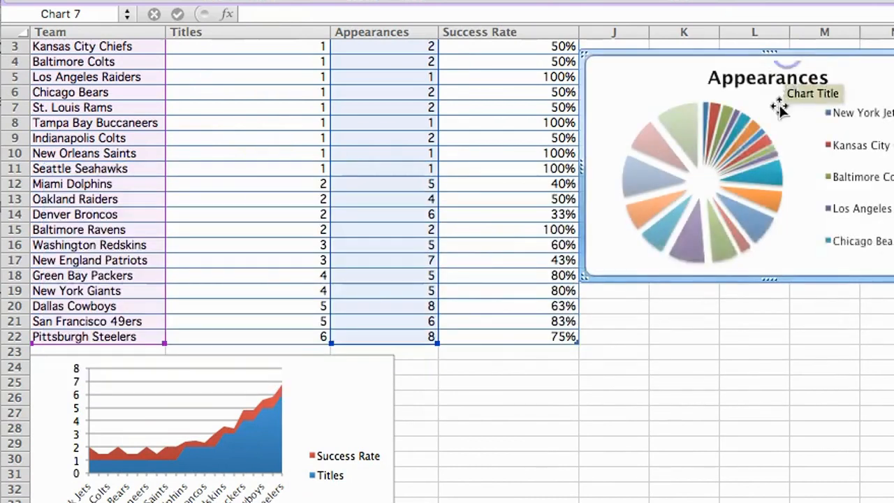
{"action": "left_click", "coordinate": [487, 356]}
{"action": "scroll", "coordinate": [486, 356], "scroll_direction": "up", "scroll_amount": 2}
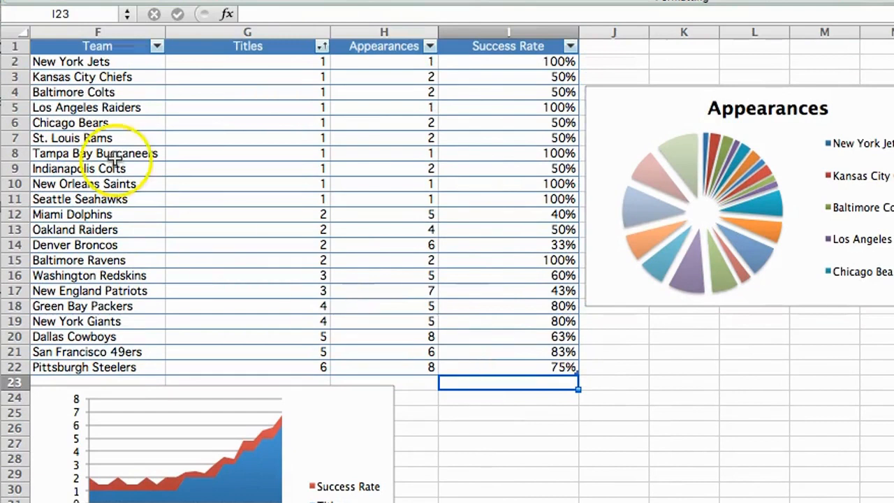
Insert a clustered bar chart from the Team and Success Rate columns, F1:F22 and I1:I22
{"action": "left_click_drag", "start_coordinate": [110, 44], "coordinate": [112, 368]}
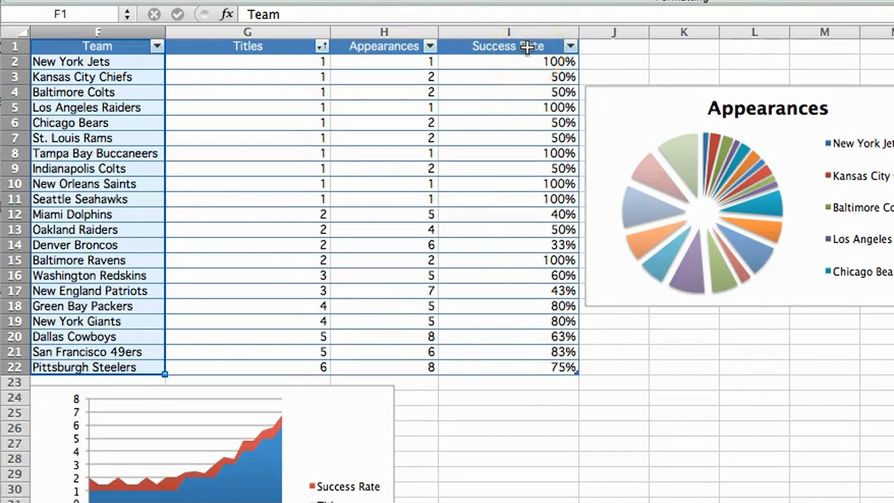
{"action": "left_click_drag", "start_coordinate": [528, 46], "coordinate": [499, 365]}
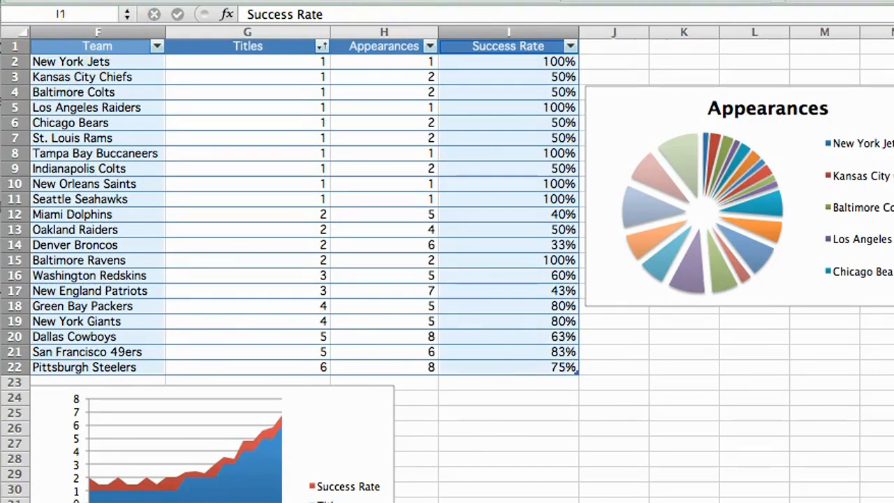
{"action": "left_click", "coordinate": [202, 1]}
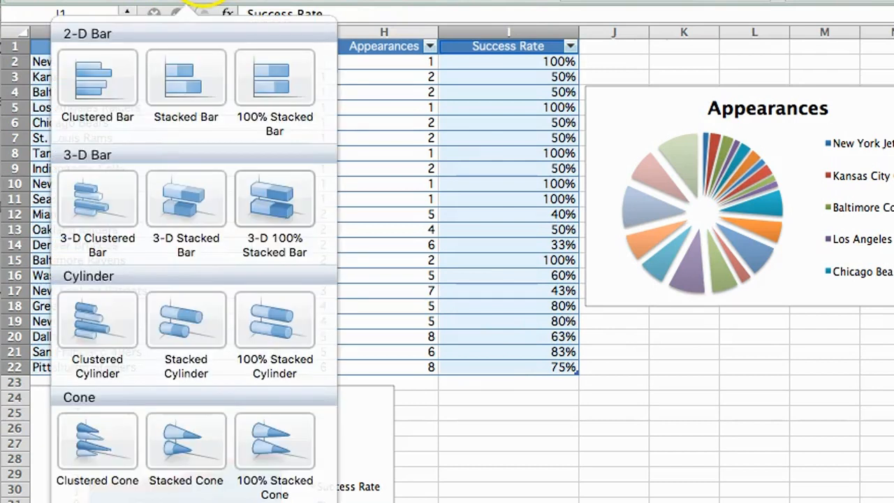
{"action": "left_click", "coordinate": [100, 89]}
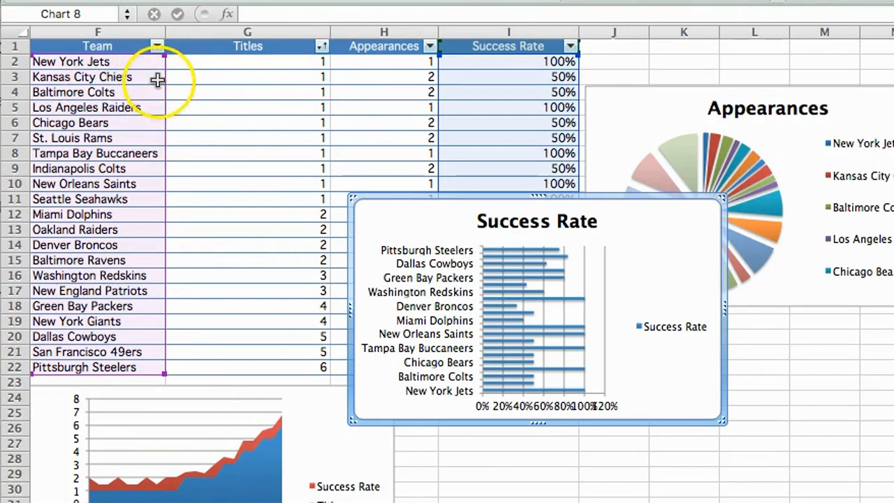
Change the Success Rate chart to a stacked bar and move it below the table, beside the area chart
{"action": "left_click", "coordinate": [203, 3]}
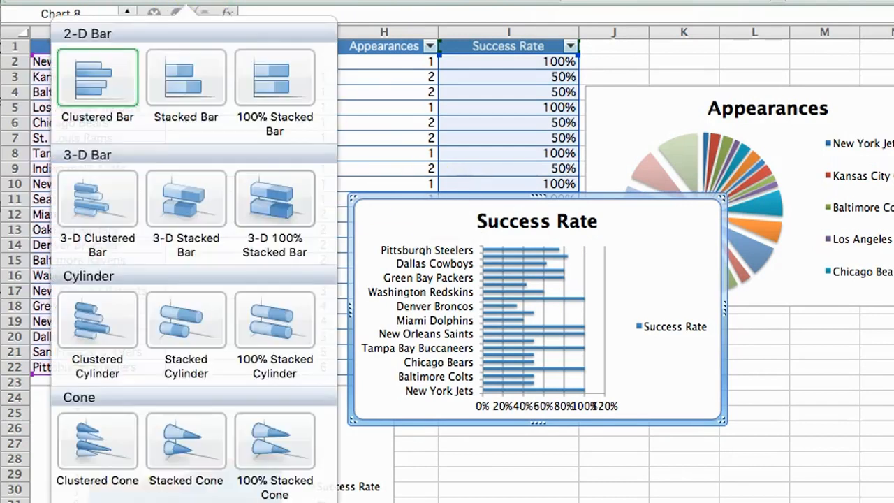
{"action": "left_click", "coordinate": [198, 89]}
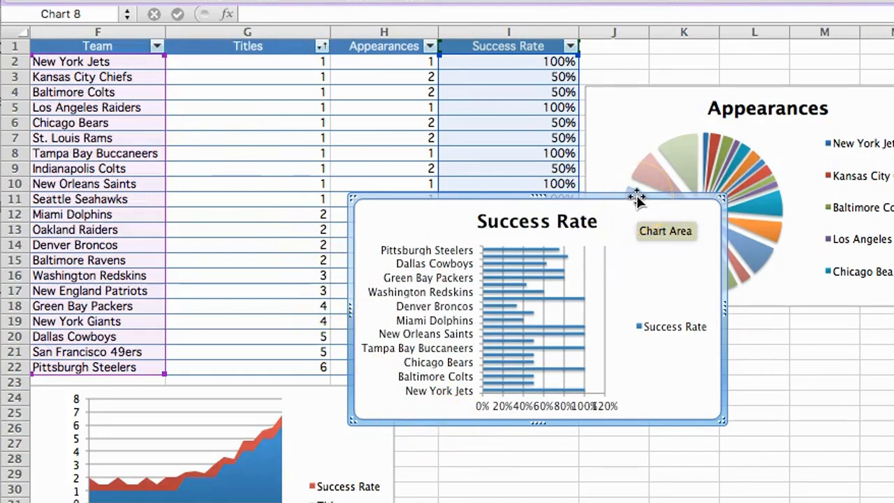
{"action": "left_click_drag", "start_coordinate": [635, 199], "coordinate": [684, 389]}
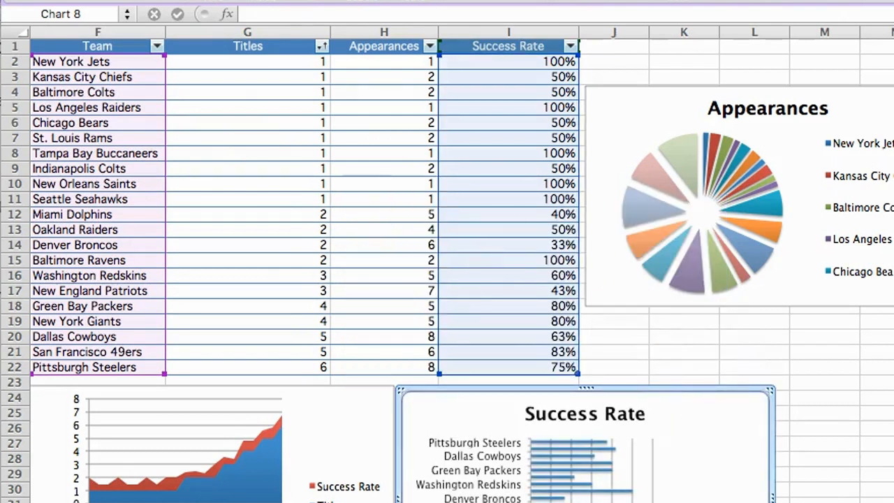